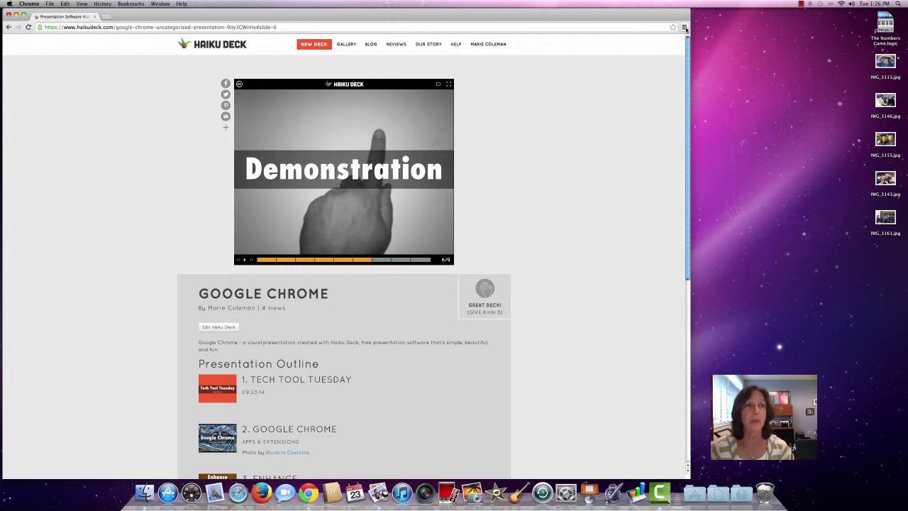
With the Google Chrome deck on slide 6, 'Demonstration', bring up Chrome's main menu.
{"action": "left_click", "coordinate": [685, 28]}
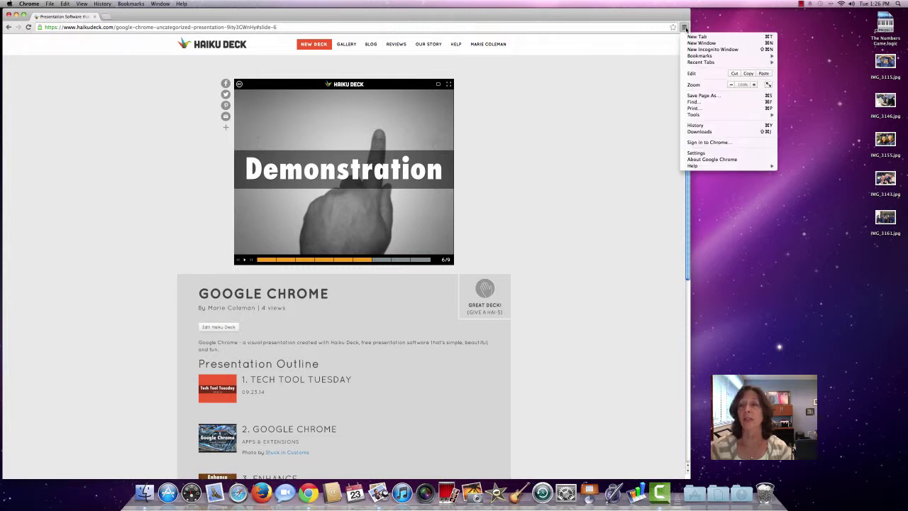
Sign in to Chrome with the saved Google account e-mail and its password.
{"action": "left_click", "coordinate": [699, 143]}
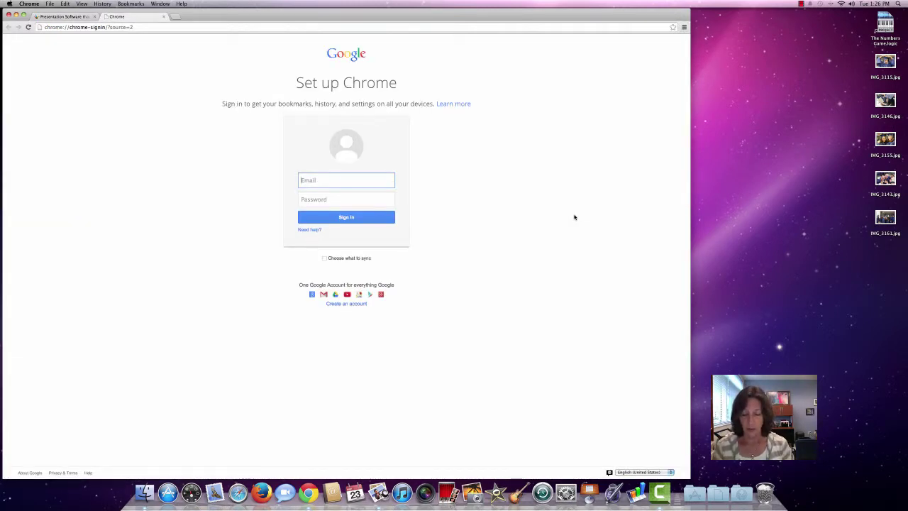
{"action": "type", "text": "onlin"}
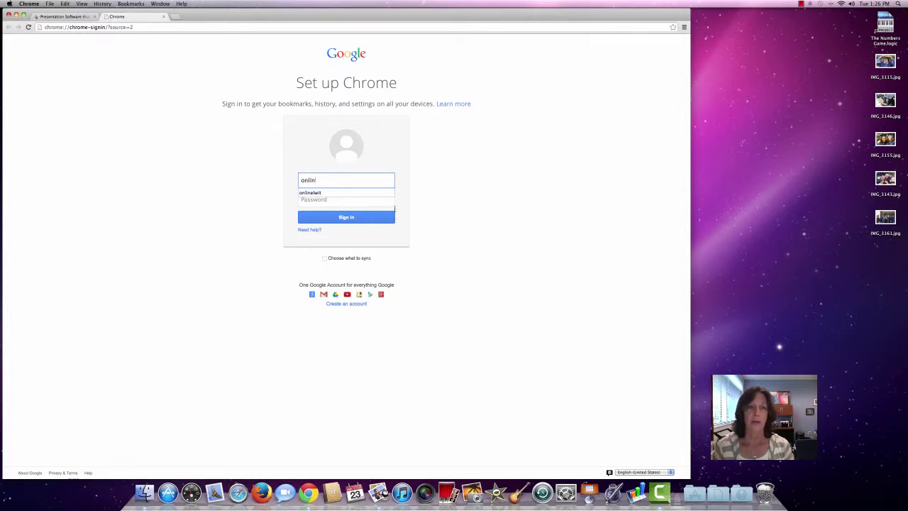
{"action": "left_click", "coordinate": [316, 193]}
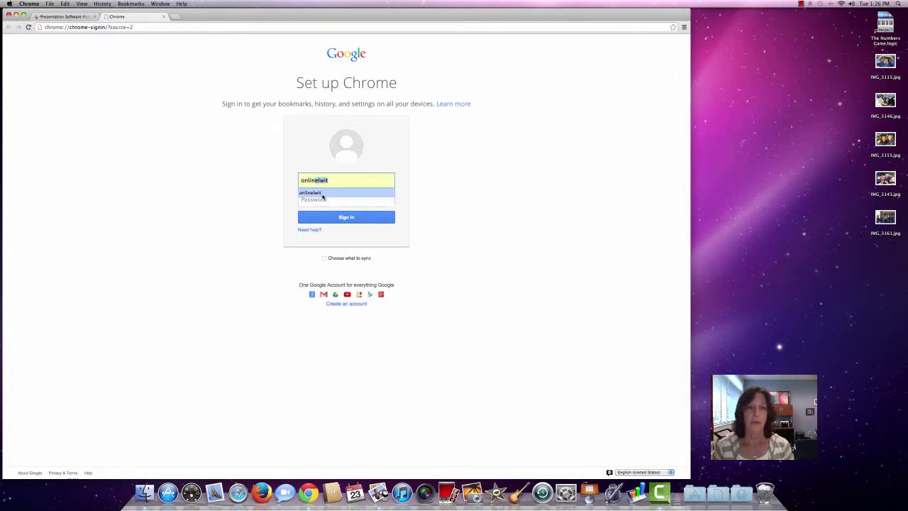
{"action": "left_click", "coordinate": [323, 199]}
{"action": "type", "text": "•••••"}
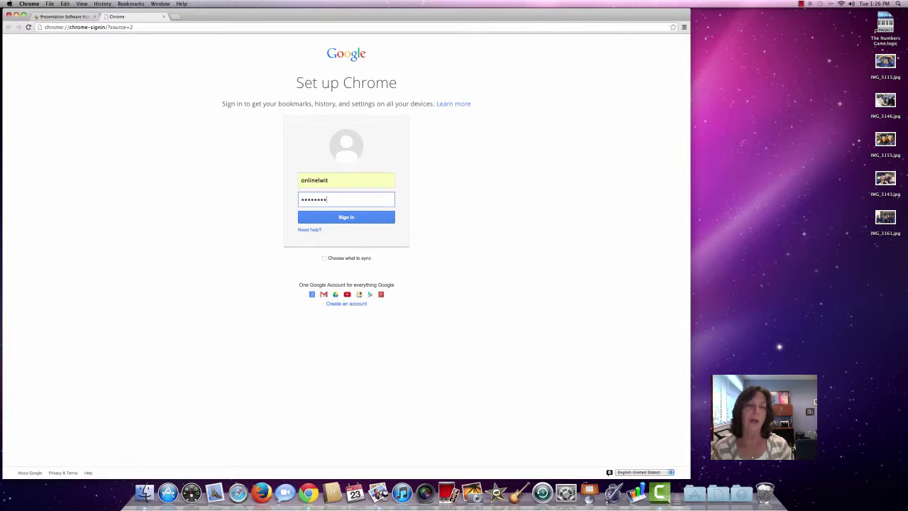
{"action": "type", "text": "•••"}
{"action": "left_click", "coordinate": [347, 219]}
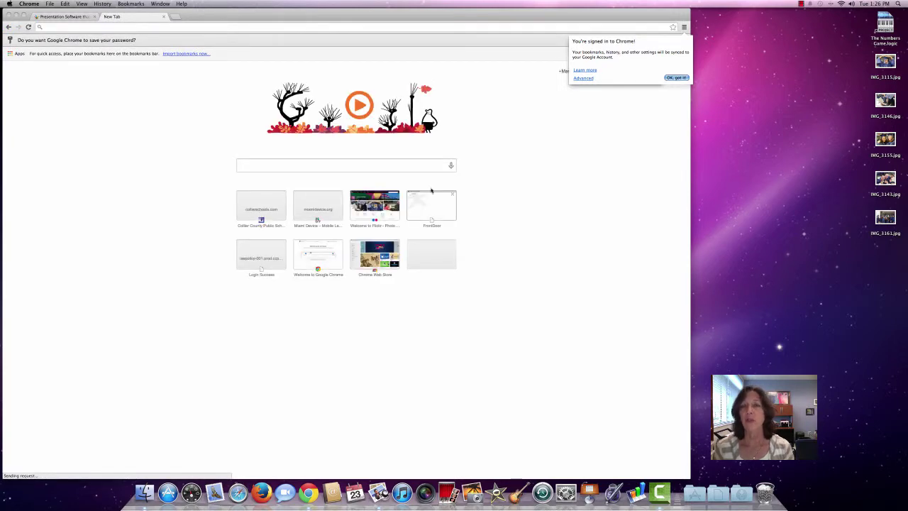
Dismiss the sign-in notice and close the AdBlock, Awesome Screenshot, Clearly, Pocket and New Tab tabs.
{"action": "left_click", "coordinate": [674, 78]}
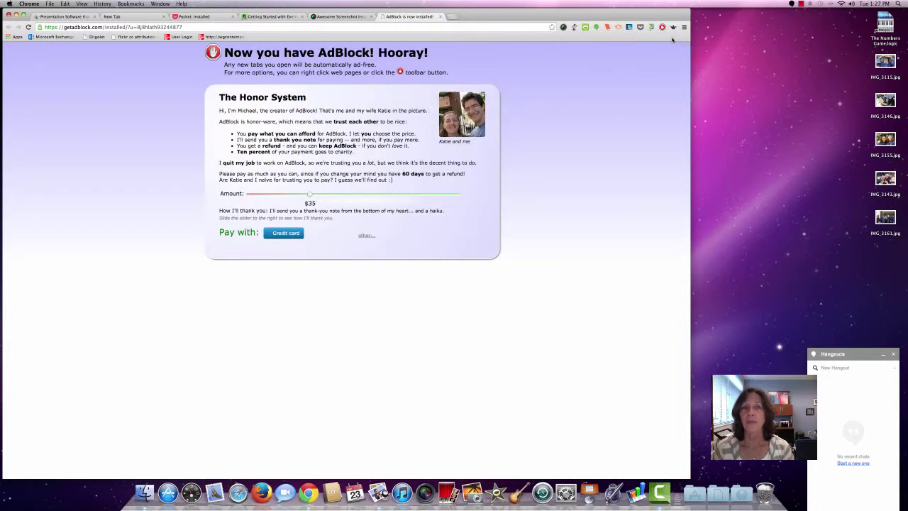
{"action": "left_click", "coordinate": [439, 17]}
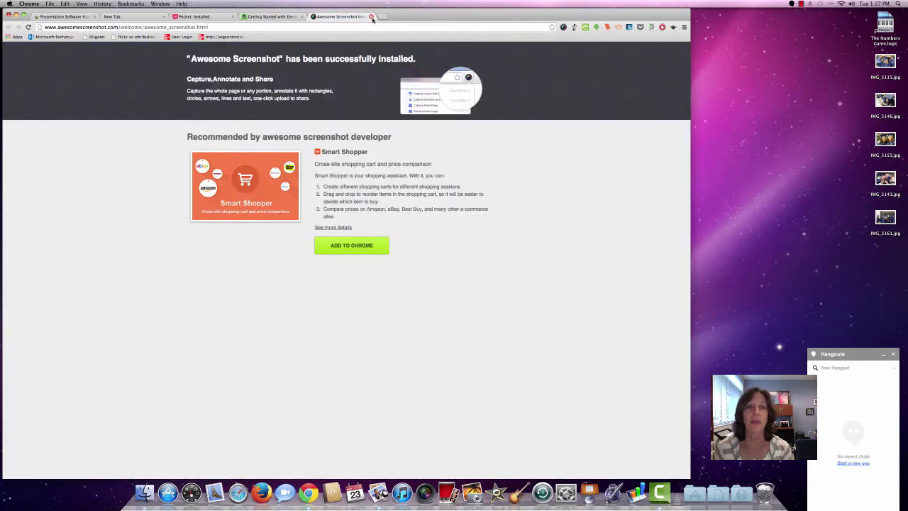
{"action": "left_click", "coordinate": [371, 17]}
{"action": "left_click", "coordinate": [301, 16]}
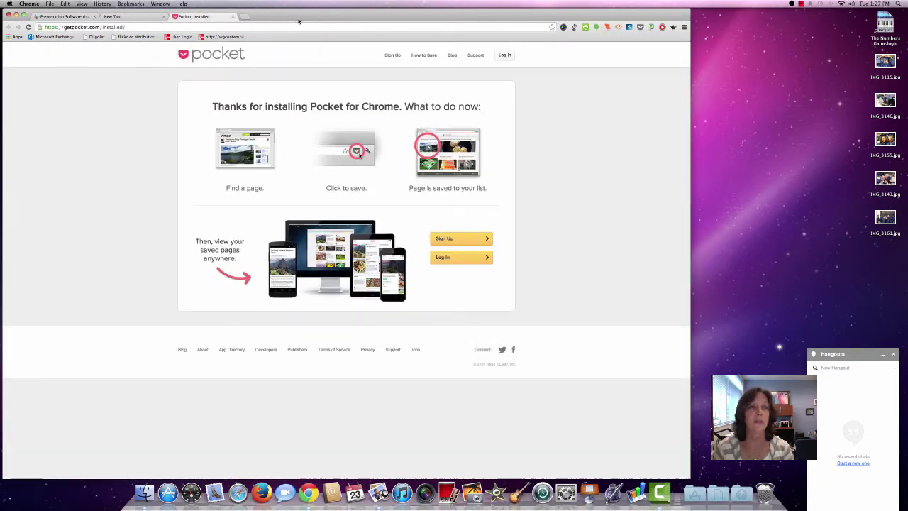
{"action": "left_click", "coordinate": [233, 16]}
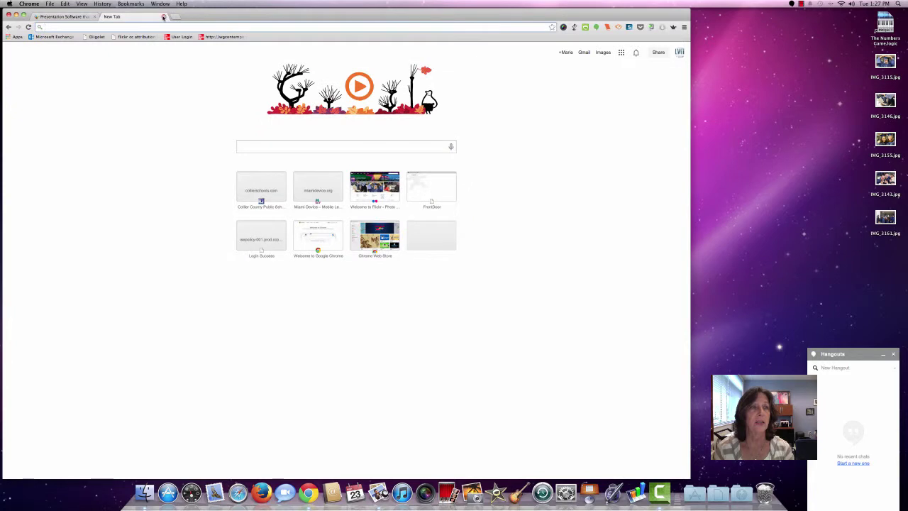
{"action": "left_click", "coordinate": [163, 16]}
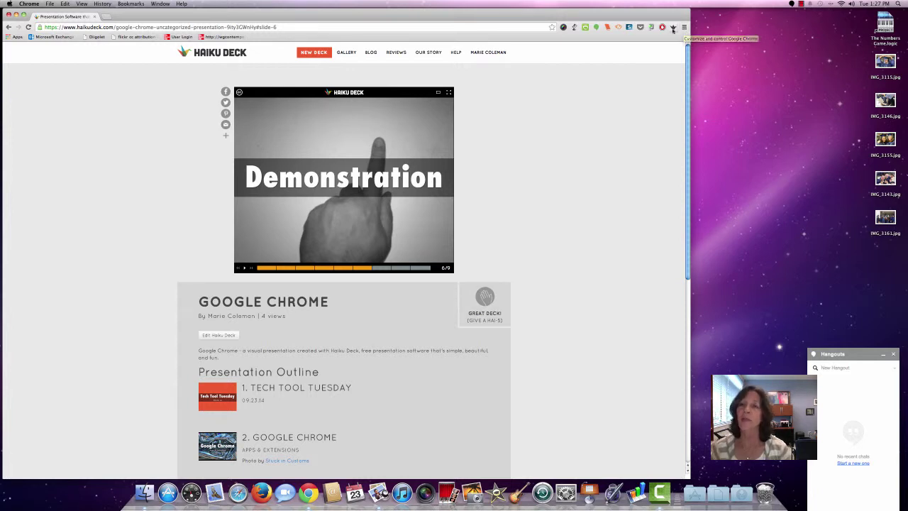
Open Chrome's Extensions page via Tools and scroll to the end of the list.
{"action": "left_click", "coordinate": [683, 29]}
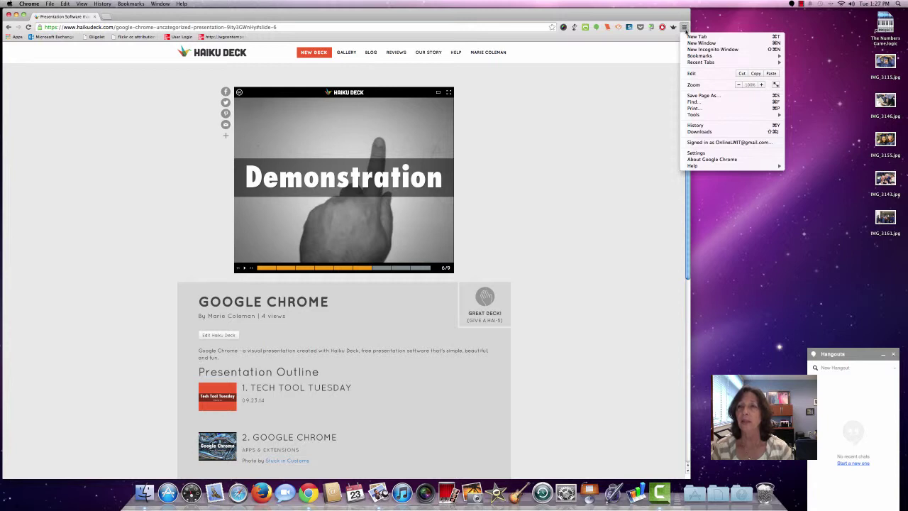
{"action": "mouse_move", "coordinate": [693, 115]}
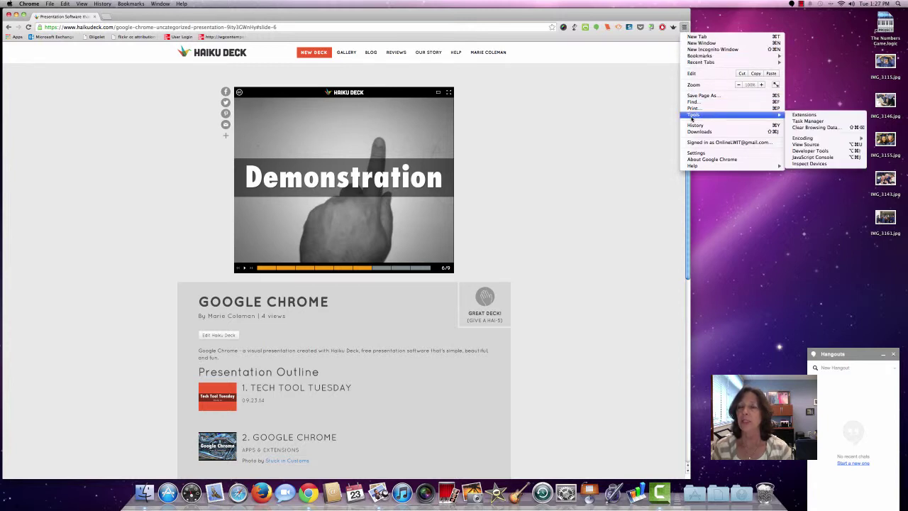
{"action": "left_click", "coordinate": [798, 117]}
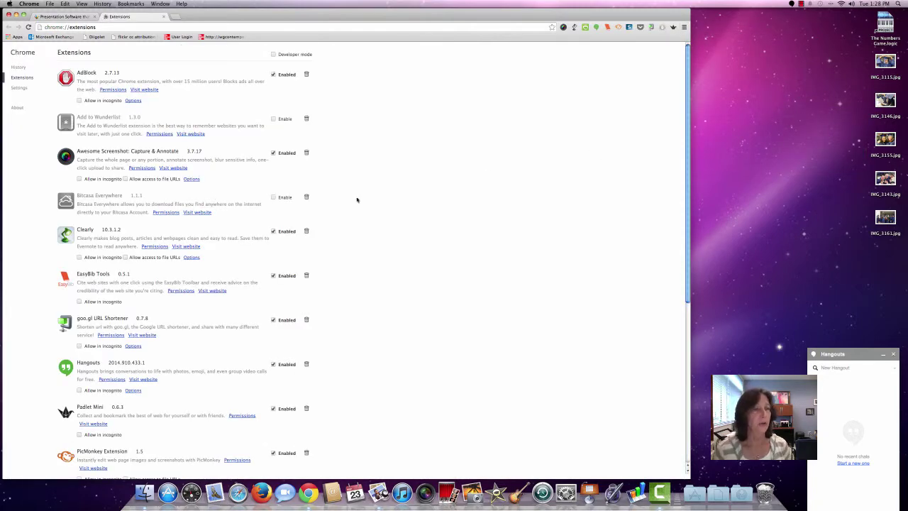
{"action": "scroll", "coordinate": [362, 205], "scroll_direction": "down", "scroll_amount": 8}
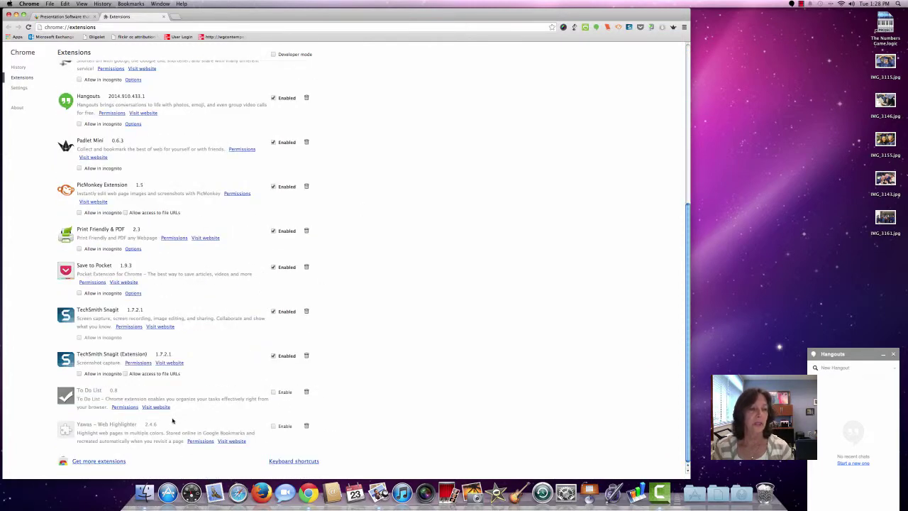
Search the Chrome Web Store for 'weather' and scroll through the results.
{"action": "left_click", "coordinate": [124, 464]}
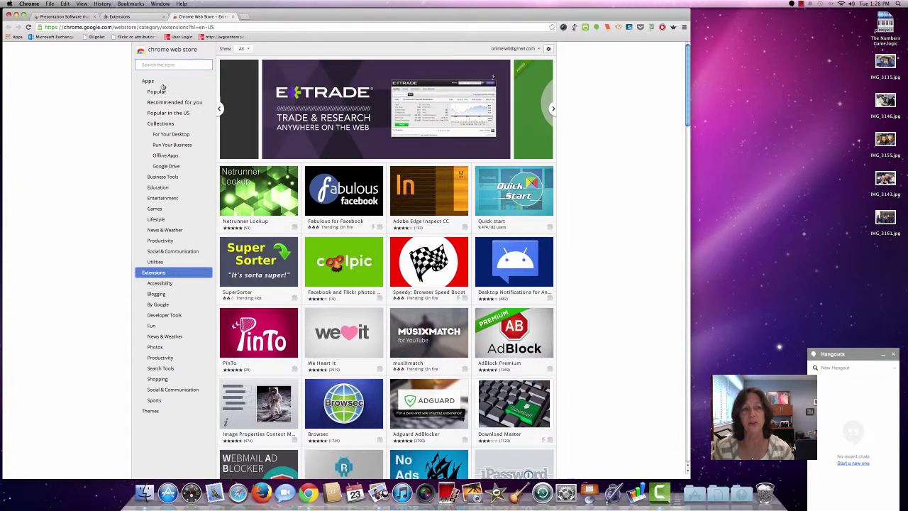
{"action": "type", "text": "weatger"}
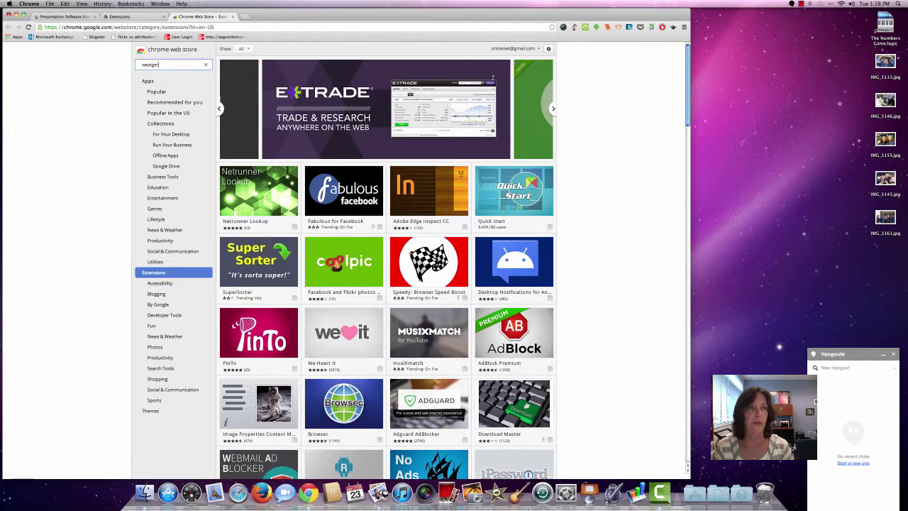
{"action": "key", "text": "BackSpace"}
{"action": "key", "text": "BackSpace"}
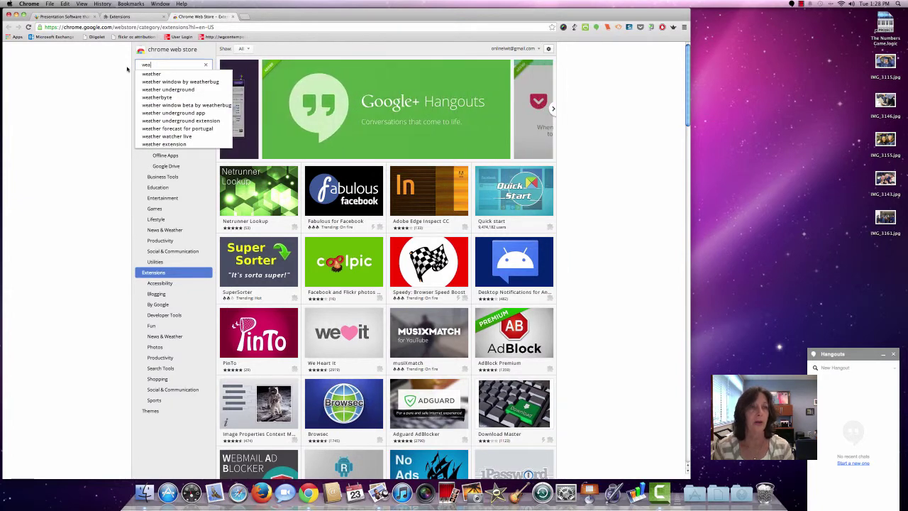
{"action": "left_click", "coordinate": [148, 74]}
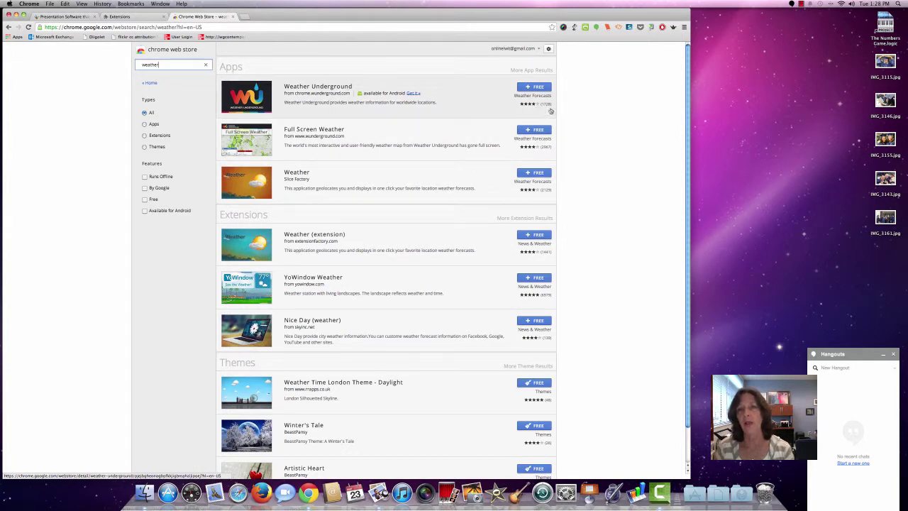
{"action": "scroll", "coordinate": [550, 149], "scroll_direction": "down", "scroll_amount": 1}
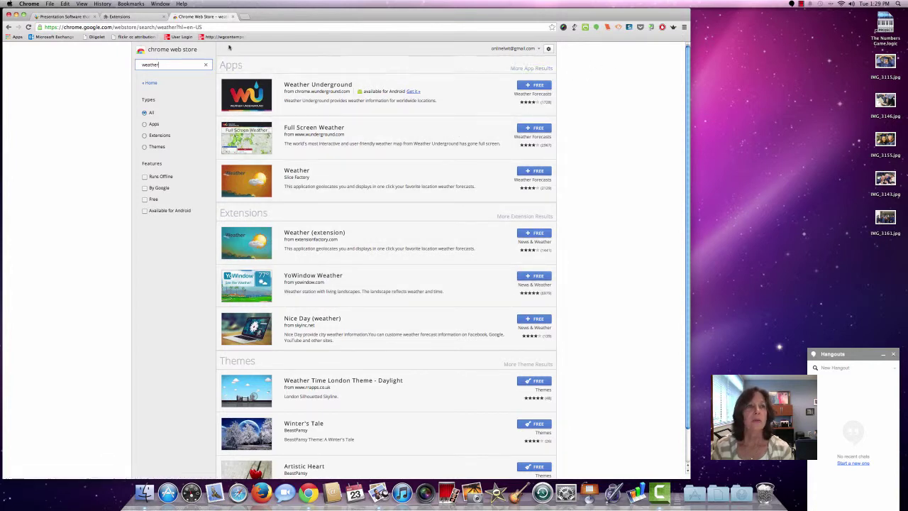
Close the Web Store and Extensions tabs, then search Google for 'chrome extensions' in a new tab.
{"action": "left_click", "coordinate": [233, 18]}
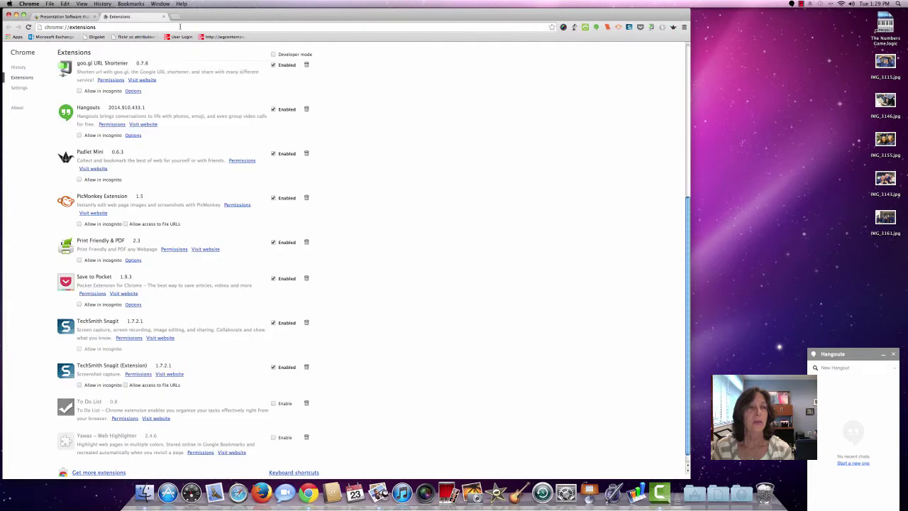
{"action": "left_click", "coordinate": [163, 17]}
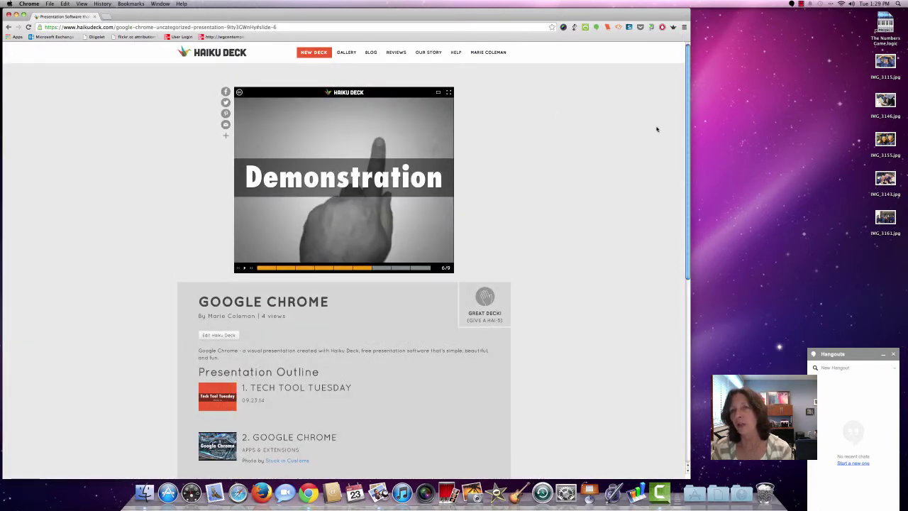
{"action": "left_click", "coordinate": [106, 17]}
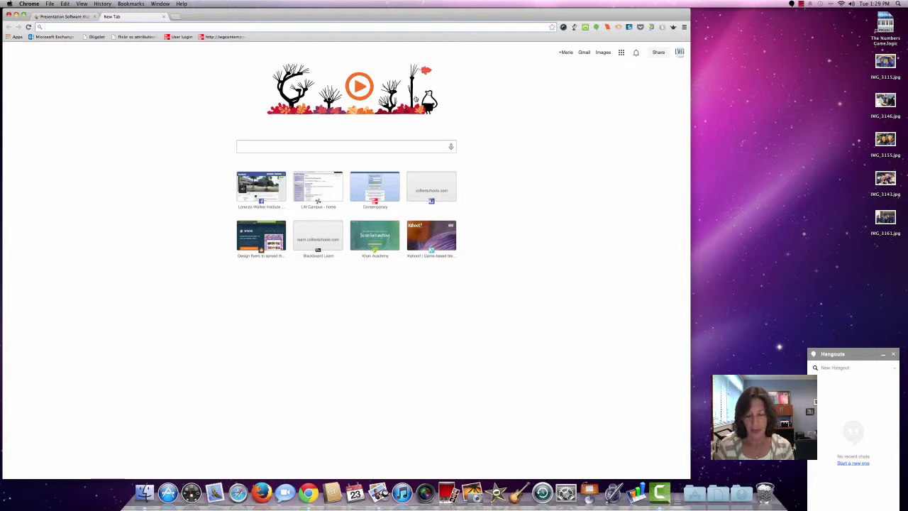
{"action": "type", "text": "chrome"}
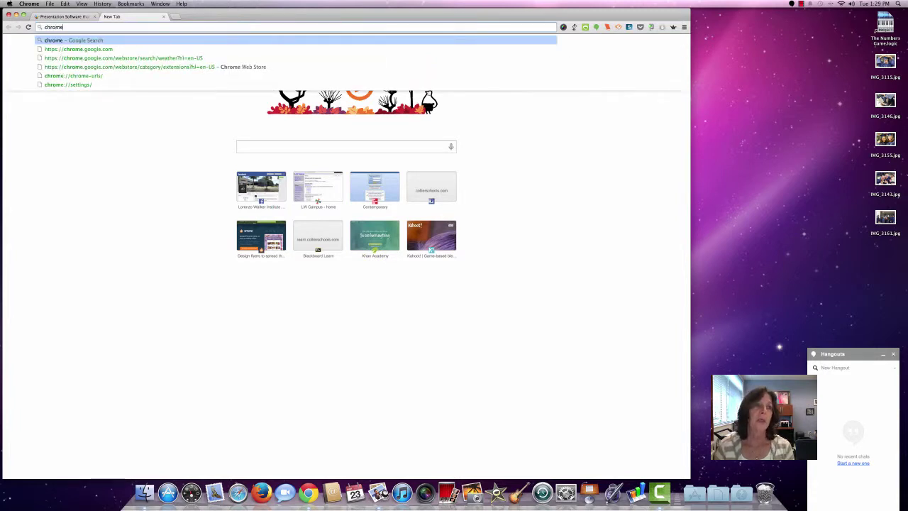
{"action": "type", "text": " extensi"}
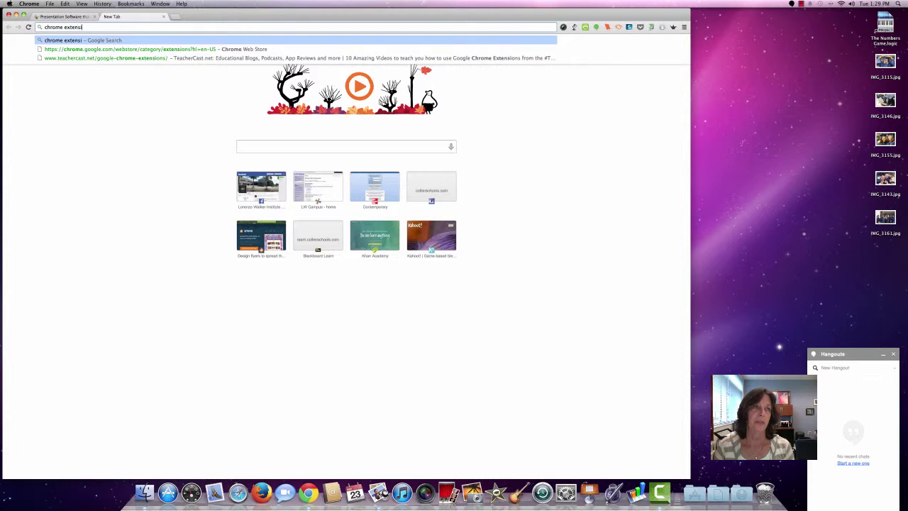
{"action": "type", "text": "ons"}
{"action": "key", "text": "Return"}
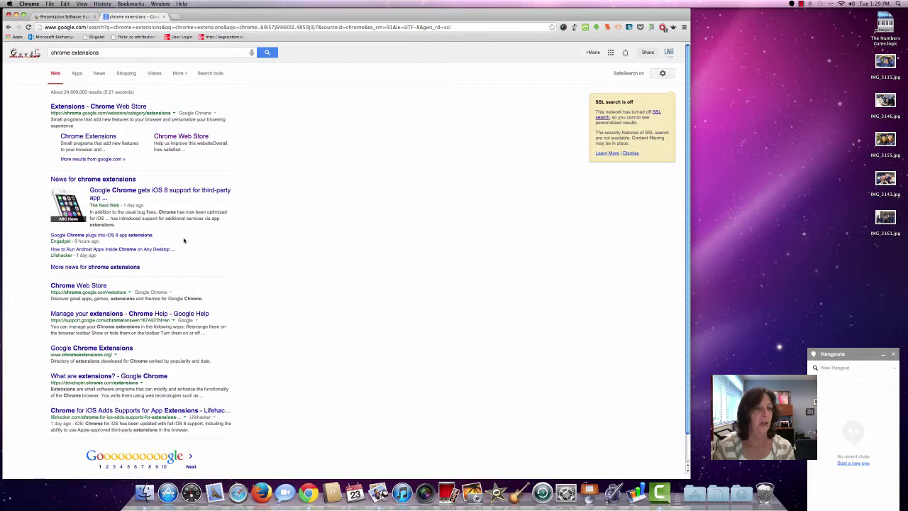
{"action": "scroll", "coordinate": [221, 399], "scroll_direction": "down", "scroll_amount": 1}
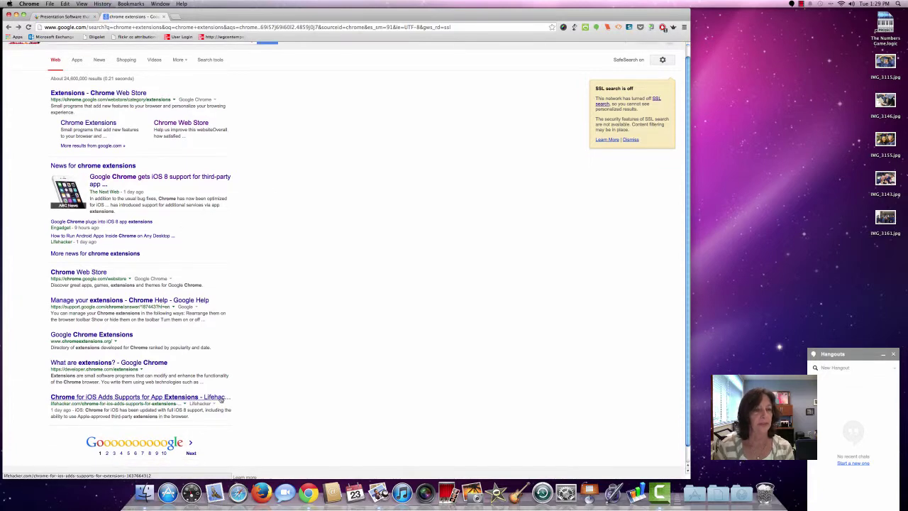
Open the Lifehacker 'Chrome for iOS' extensions article, then view and close the AdBlock panel.
{"action": "left_click", "coordinate": [221, 399]}
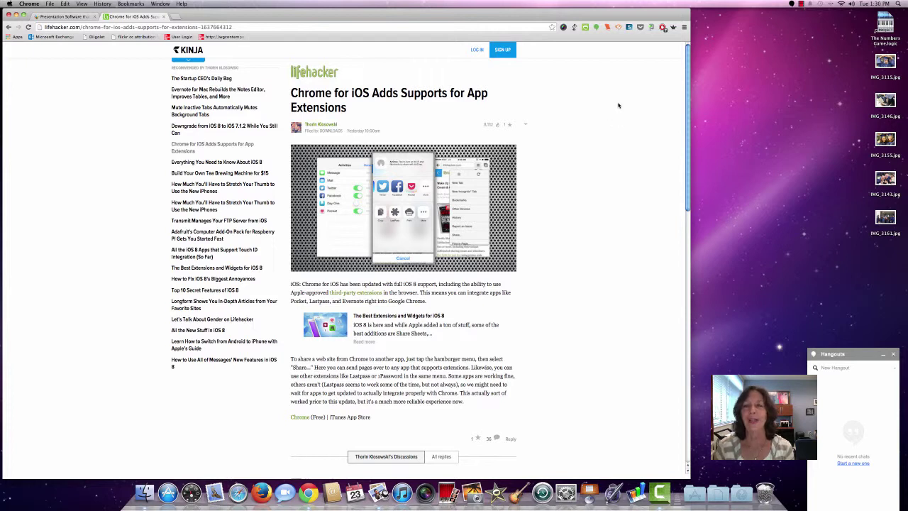
{"action": "left_click", "coordinate": [663, 29]}
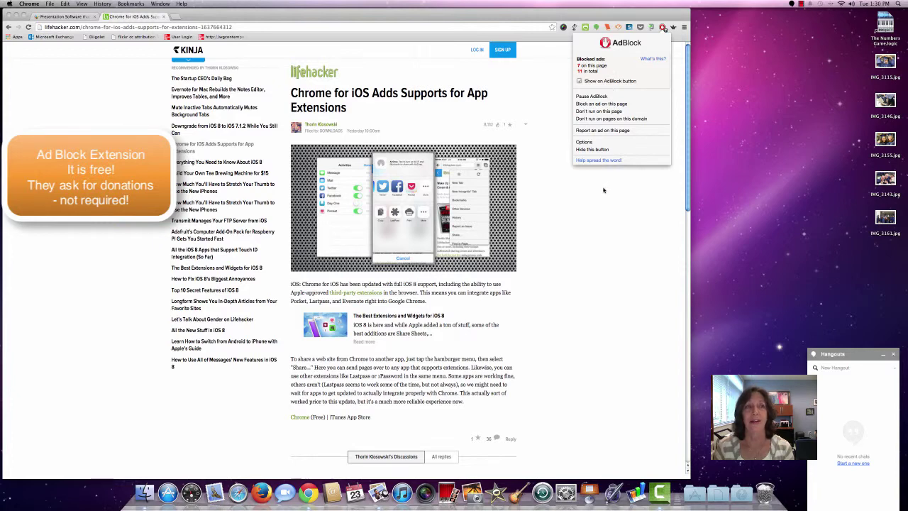
{"action": "scroll", "coordinate": [603, 190], "scroll_direction": "down", "scroll_amount": 1}
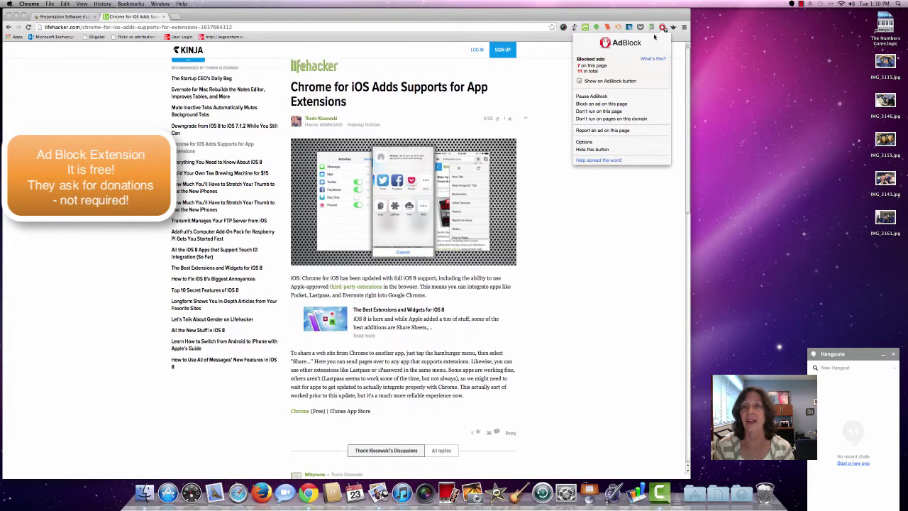
{"action": "left_click", "coordinate": [685, 38]}
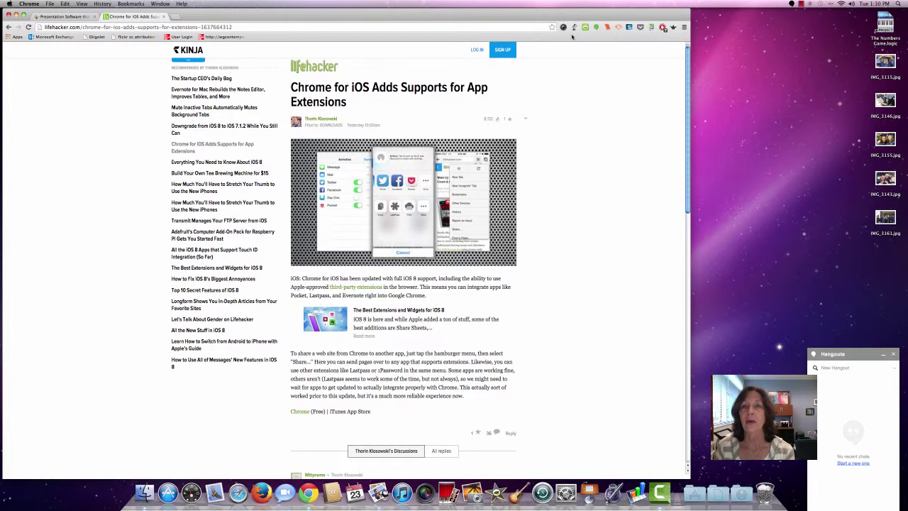
Copy the article's goo.gl short link and open its QR code image in a new tab.
{"action": "left_click", "coordinate": [651, 29]}
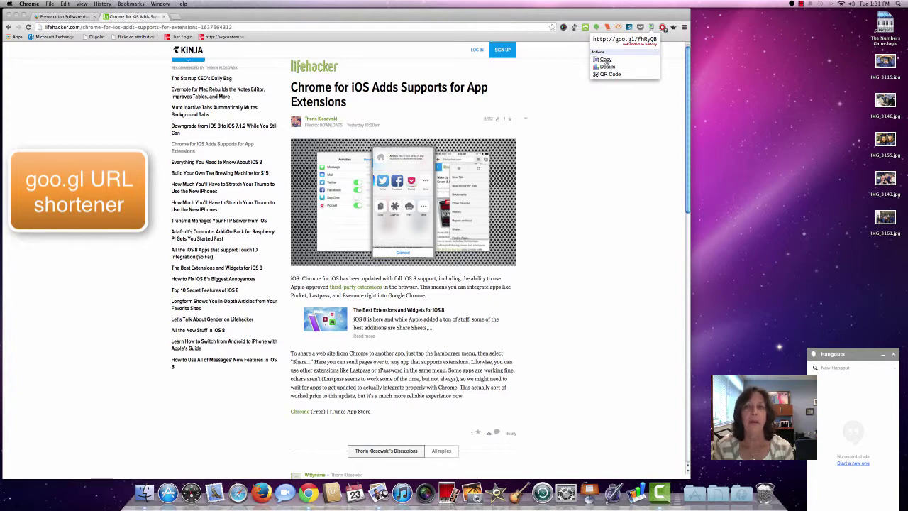
{"action": "left_click", "coordinate": [605, 60]}
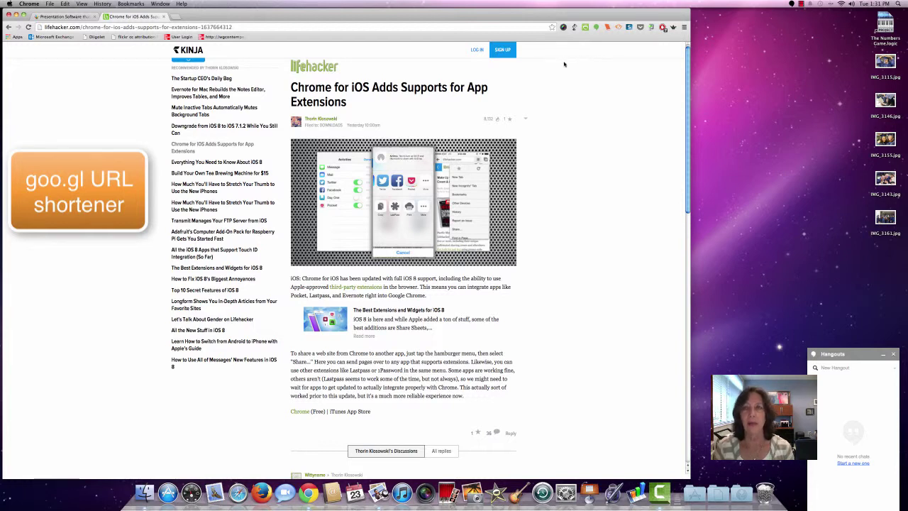
{"action": "left_click", "coordinate": [663, 27]}
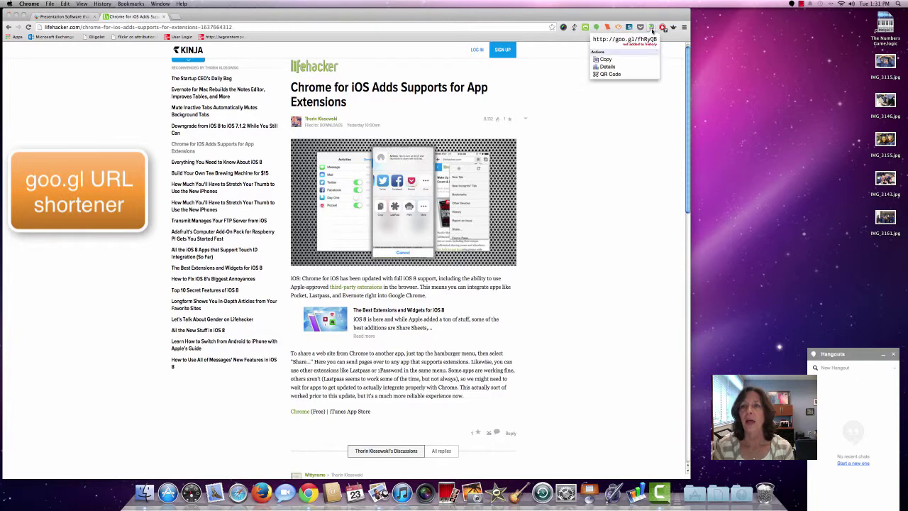
{"action": "left_click", "coordinate": [611, 75]}
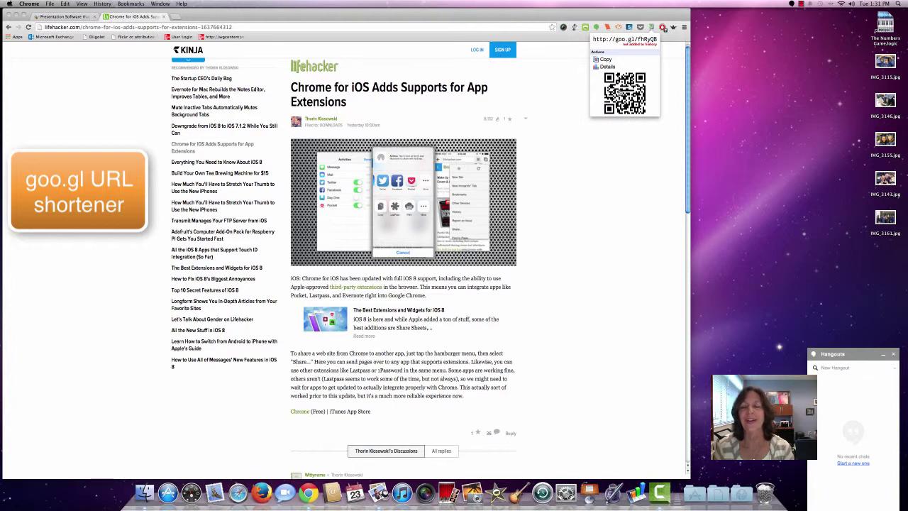
{"action": "left_click", "coordinate": [616, 93]}
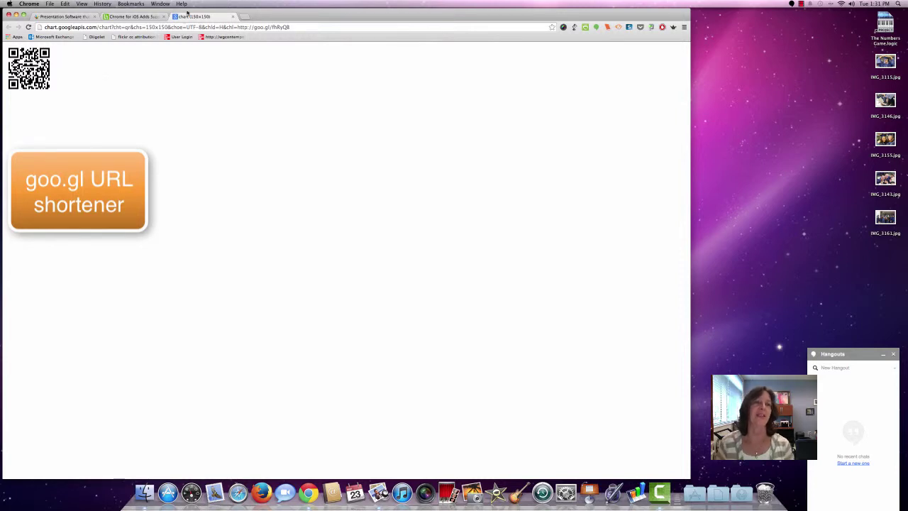
Switch back to the Lifehacker 'Chrome for iOS Adds…' article tab.
{"action": "left_click", "coordinate": [149, 17]}
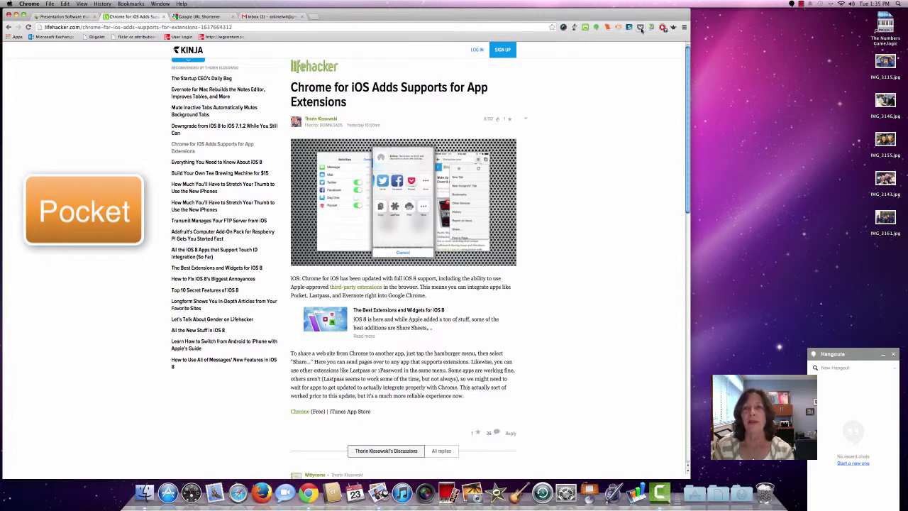
Log in to Pocket, save the Haiku Deck presentation page, and tag it 'haiku presentation'.
{"action": "left_click", "coordinate": [641, 28]}
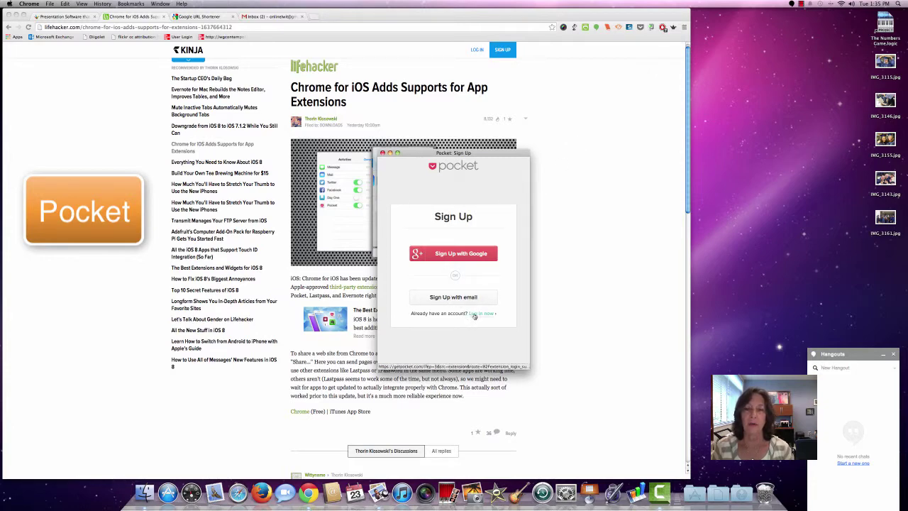
{"action": "left_click", "coordinate": [477, 314]}
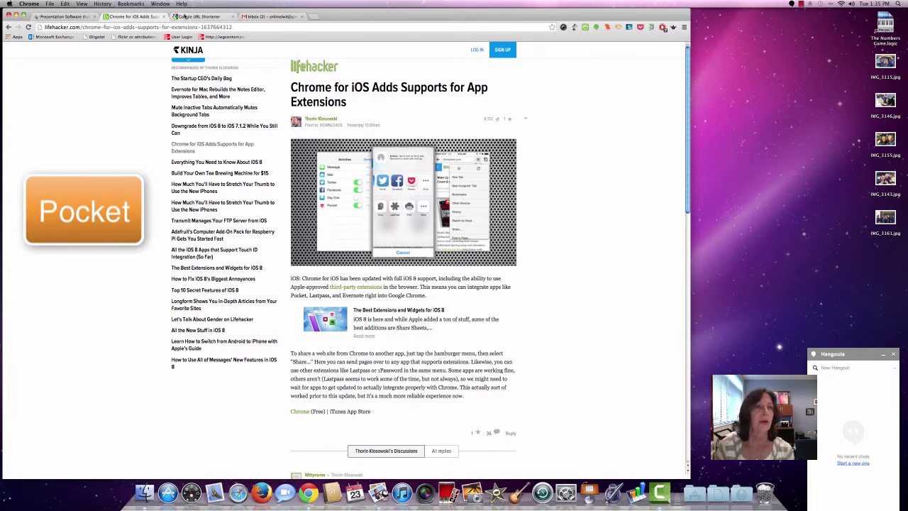
{"action": "left_click", "coordinate": [67, 16]}
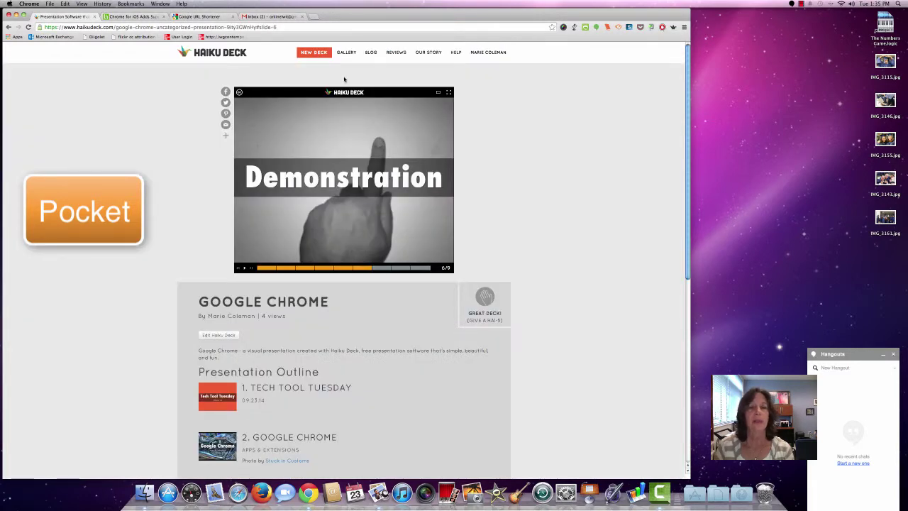
{"action": "left_click", "coordinate": [640, 27]}
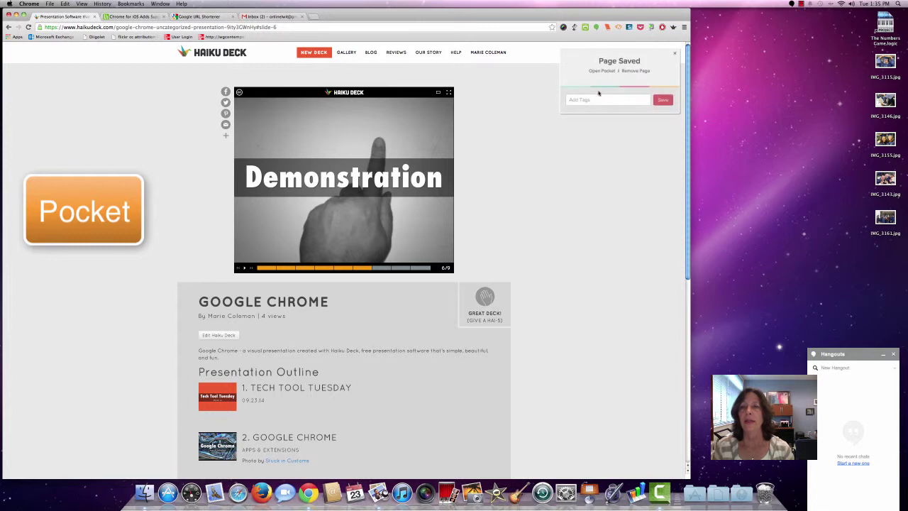
{"action": "left_click", "coordinate": [595, 100]}
{"action": "type", "text": "haiku"}
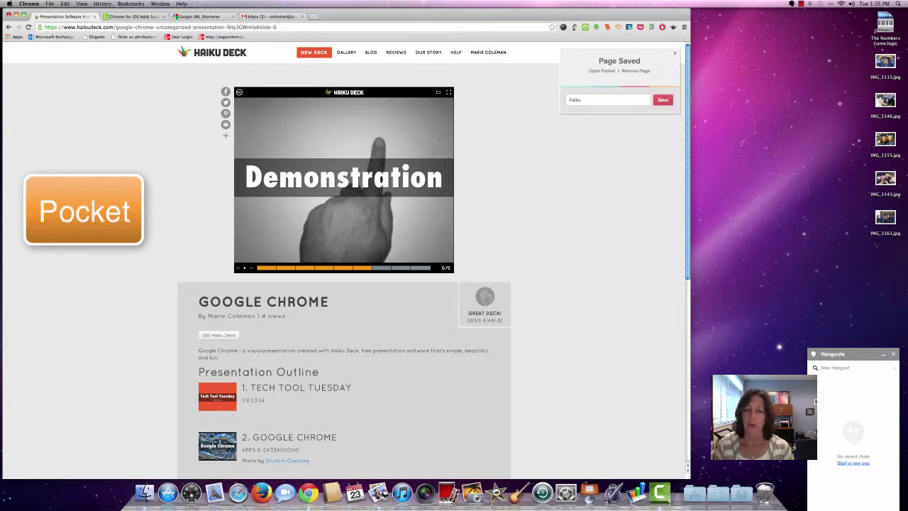
{"action": "type", "text": " presentation"}
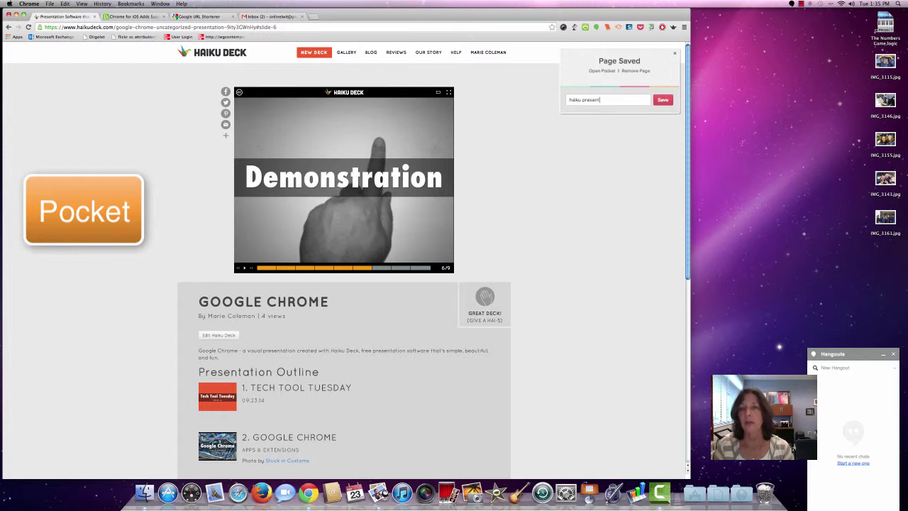
Save the 'haiku presentation' tag on the Haiku Deck page in Pocket.
{"action": "left_click", "coordinate": [660, 100]}
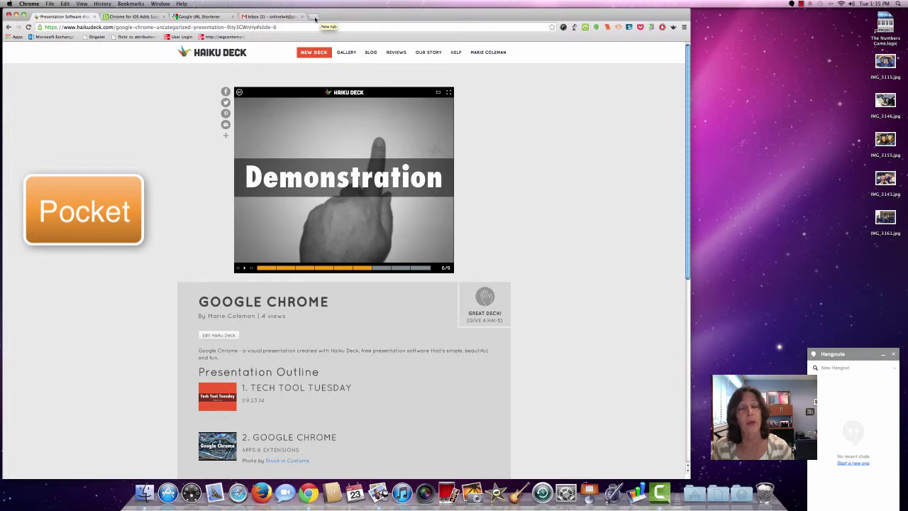
{"action": "left_click", "coordinate": [315, 17]}
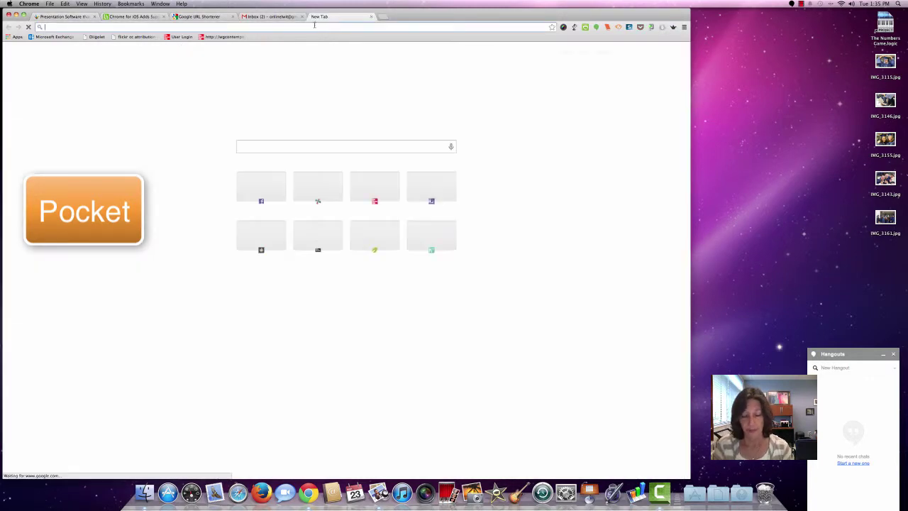
Visit getpocket.com, open the saved Chrome for iOS article, then close the Pocket tab.
{"action": "type", "text": "getp"}
{"action": "key", "text": "Return"}
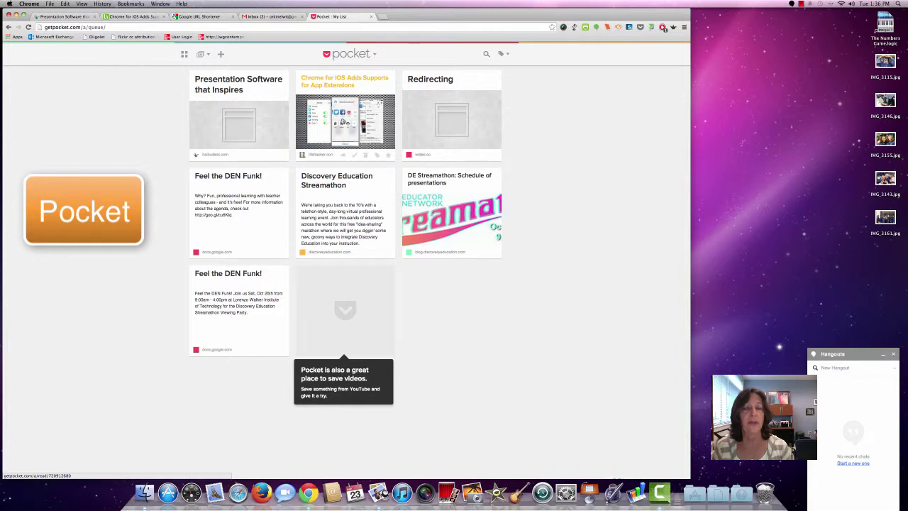
{"action": "left_click", "coordinate": [343, 122]}
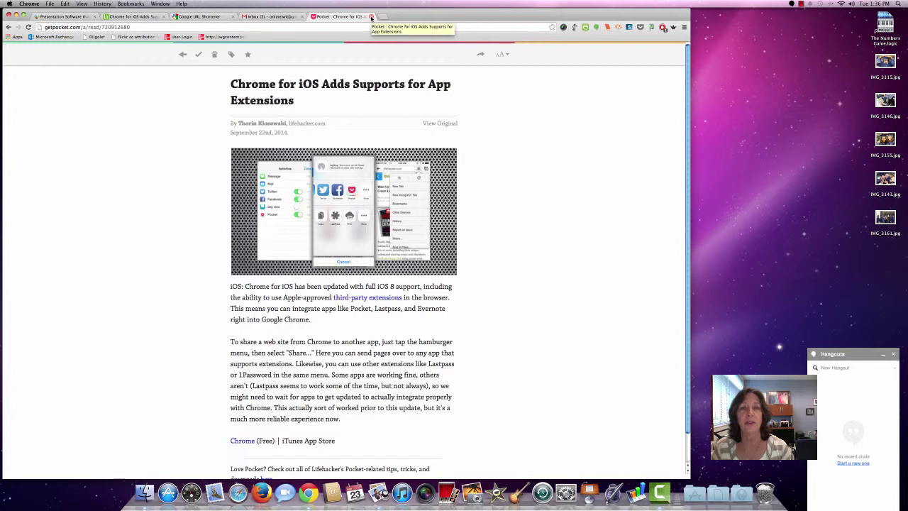
{"action": "left_click", "coordinate": [370, 17]}
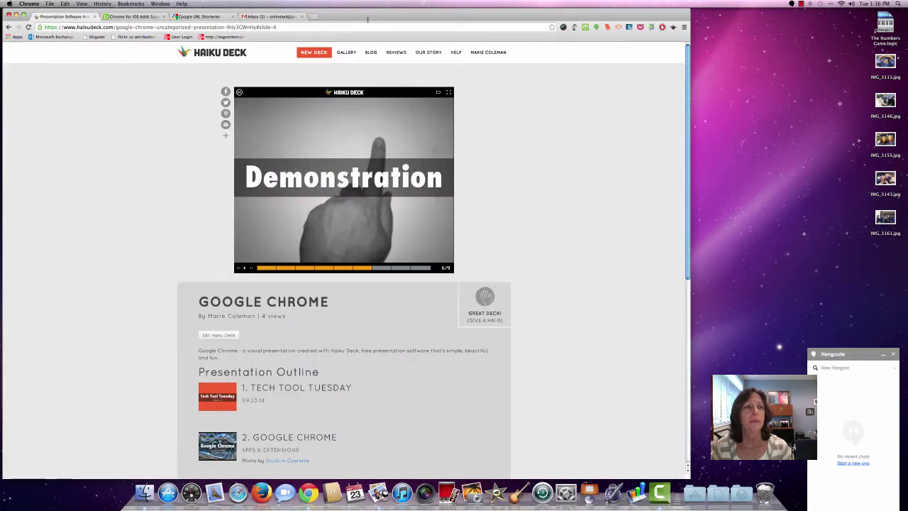
Capture the entire Lifehacker article page with Awesome Screenshot.
{"action": "left_click", "coordinate": [135, 15]}
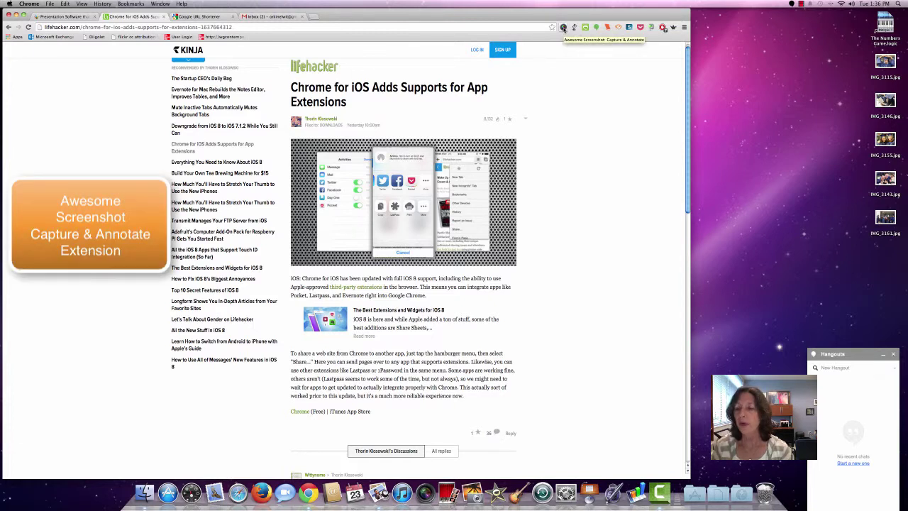
{"action": "left_click", "coordinate": [563, 27]}
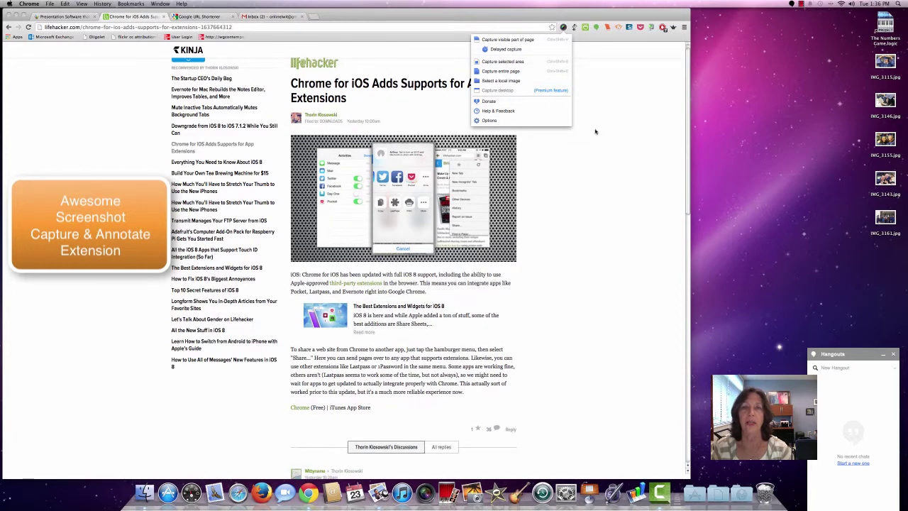
{"action": "left_click", "coordinate": [497, 72]}
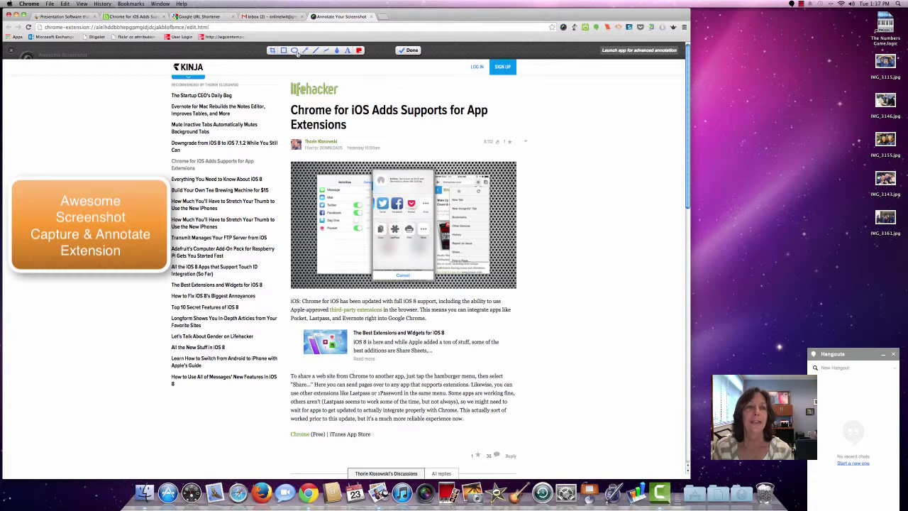
Circle the Lifehacker logo in red, draw a blue arrow into the article image, and finish.
{"action": "left_click_drag", "start_coordinate": [285, 76], "coordinate": [360, 102]}
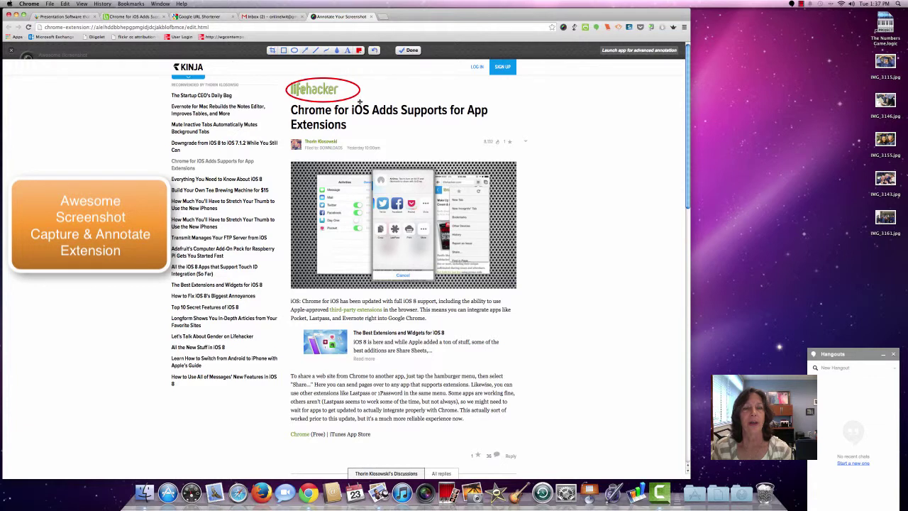
{"action": "left_click", "coordinate": [359, 50]}
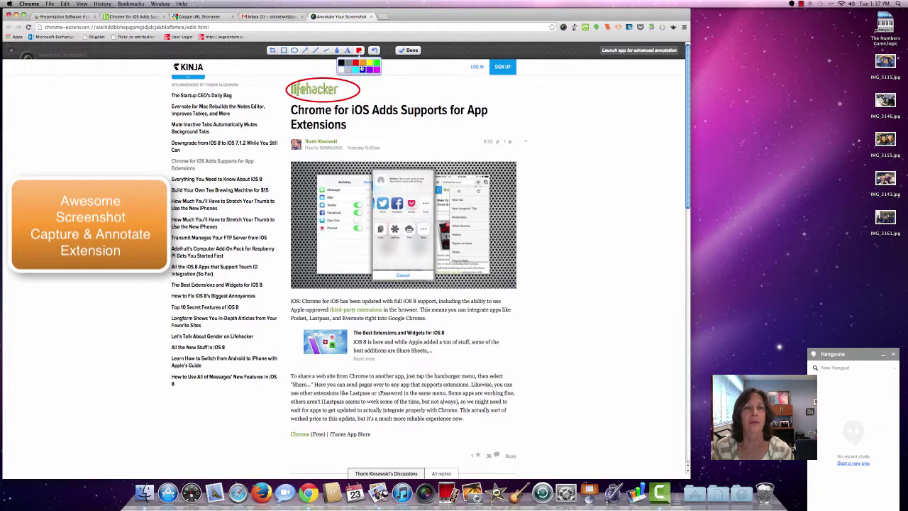
{"action": "left_click", "coordinate": [362, 70]}
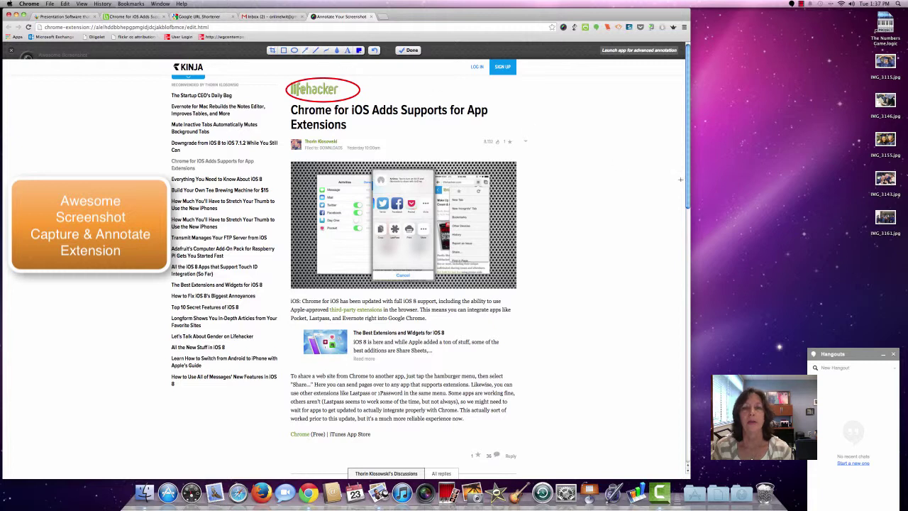
{"action": "left_click_drag", "start_coordinate": [562, 147], "coordinate": [466, 207]}
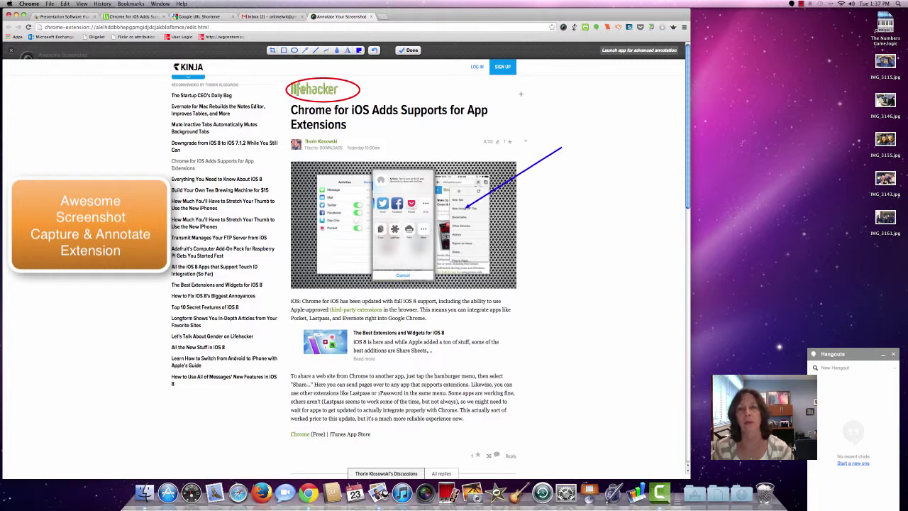
{"action": "left_click", "coordinate": [410, 51]}
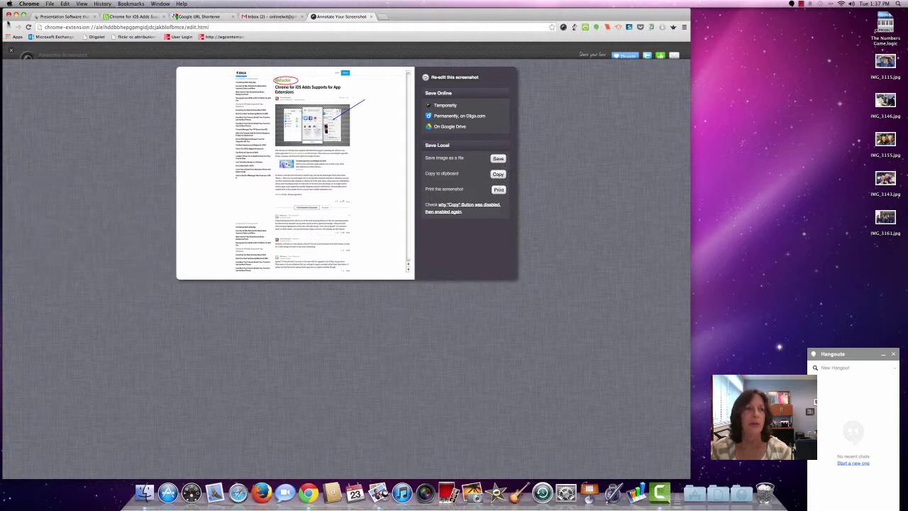
Close the Annotate Your Screenshot tab to return to the Lifehacker article.
{"action": "key", "text": "super+w"}
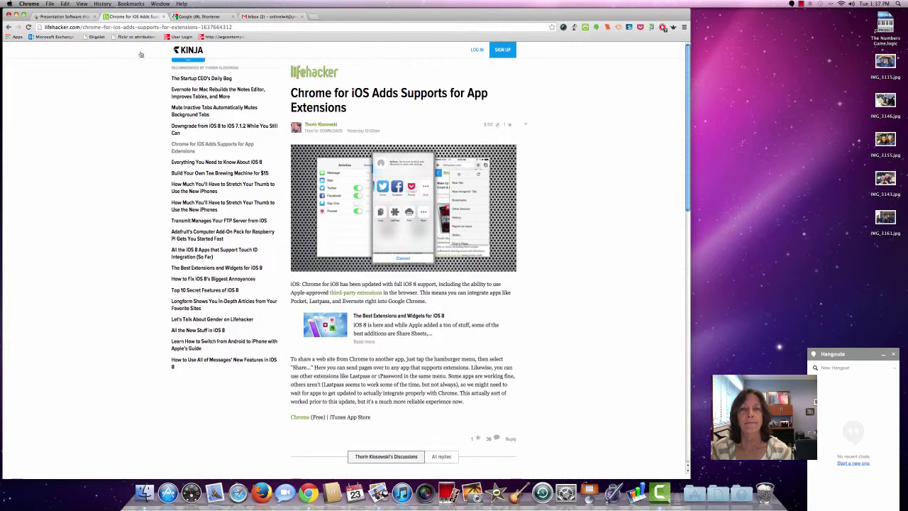
{"action": "left_click", "coordinate": [573, 28]}
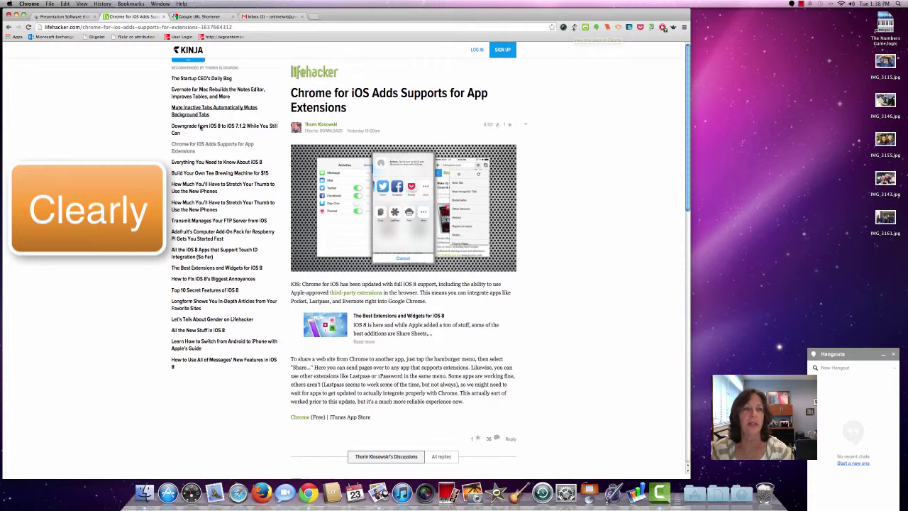
View the Chrome for iOS article in Clearly's reading layout, then go back to search results.
{"action": "left_click", "coordinate": [575, 30]}
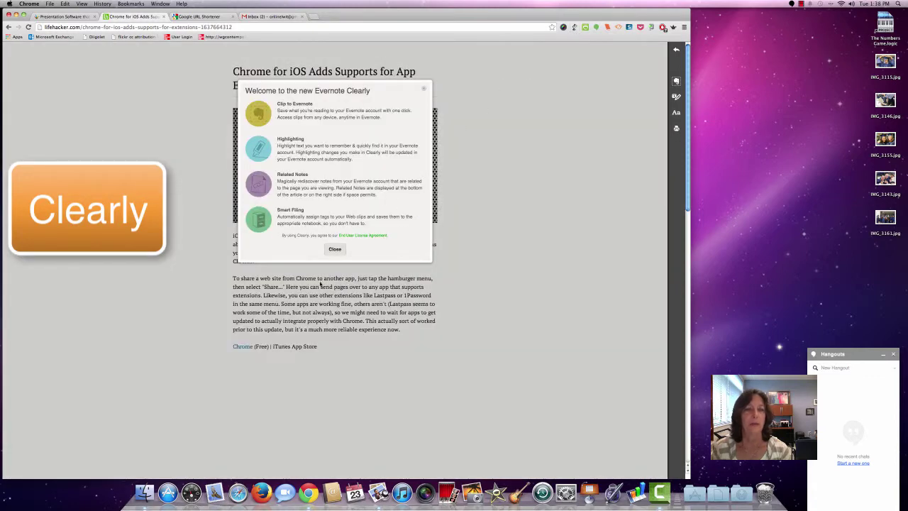
{"action": "left_click", "coordinate": [334, 250]}
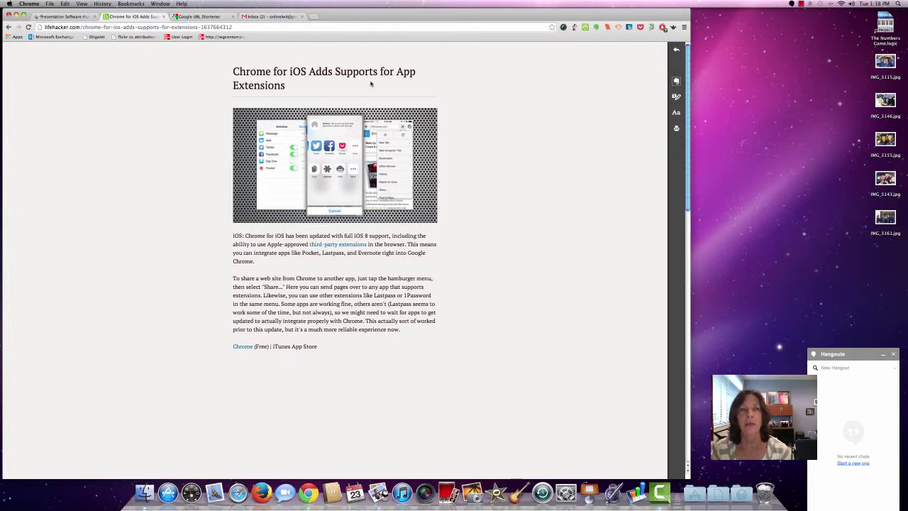
{"action": "left_click", "coordinate": [77, 15]}
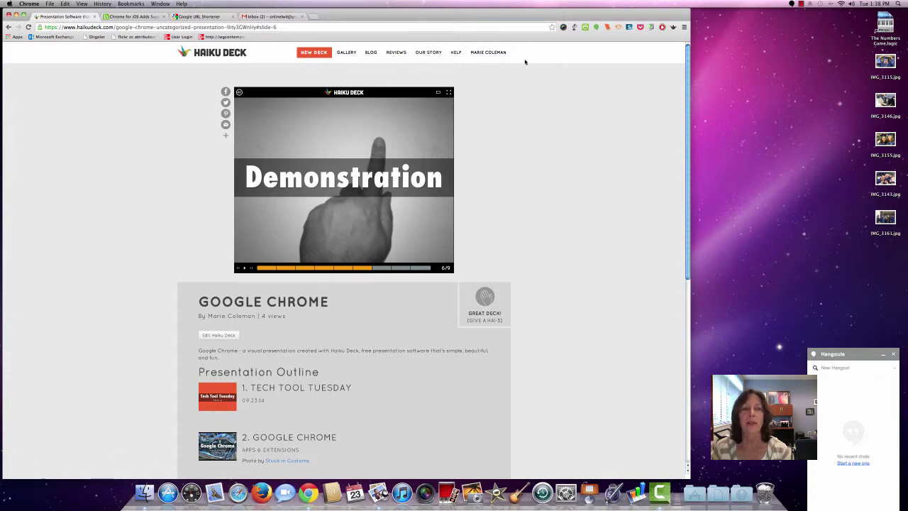
{"action": "left_click", "coordinate": [148, 17]}
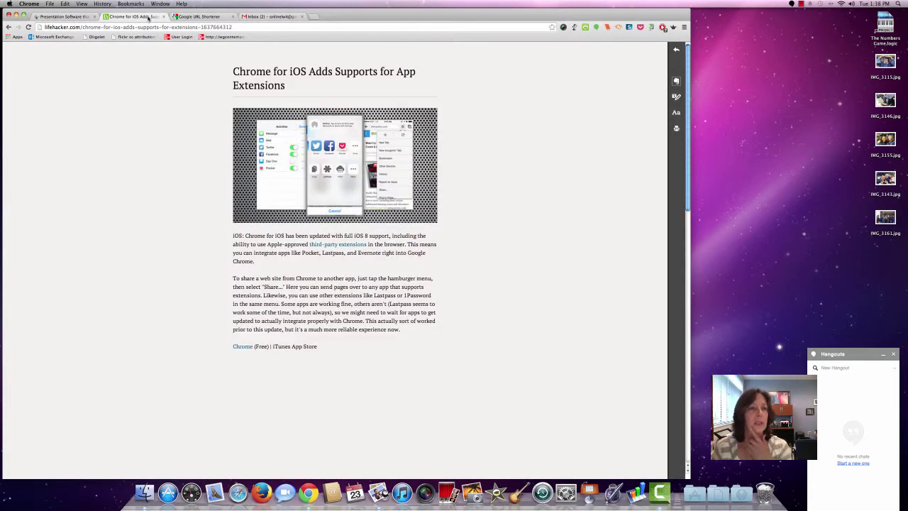
{"action": "left_click", "coordinate": [8, 27]}
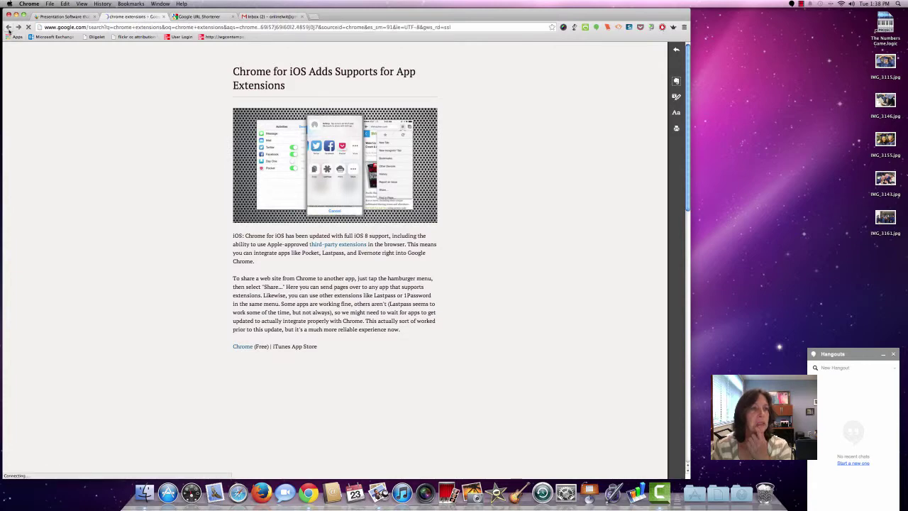
Open the Android apps article, preview its Print Friendly version, then close the preview.
{"action": "left_click", "coordinate": [9, 27]}
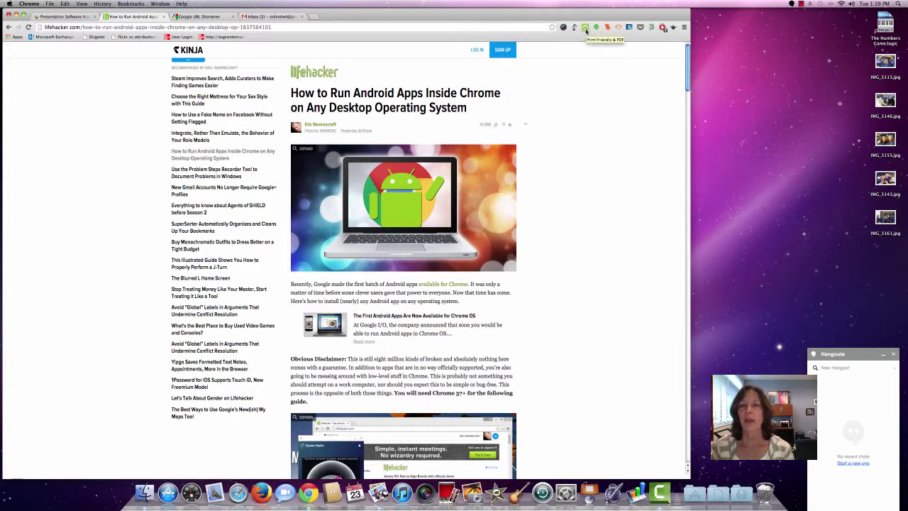
{"action": "left_click", "coordinate": [586, 28]}
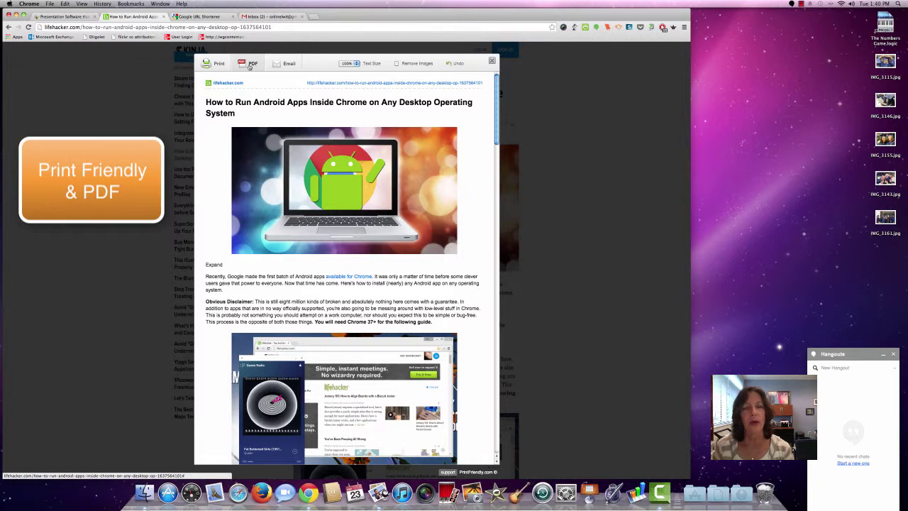
{"action": "left_click", "coordinate": [492, 61]}
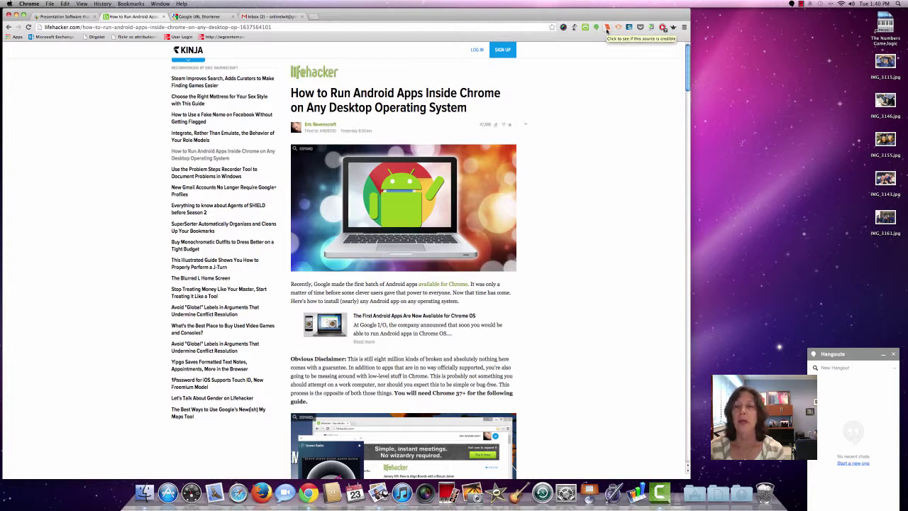
Cite the Android apps article on EasyBib with the author's first and last name filled in.
{"action": "left_click", "coordinate": [607, 29]}
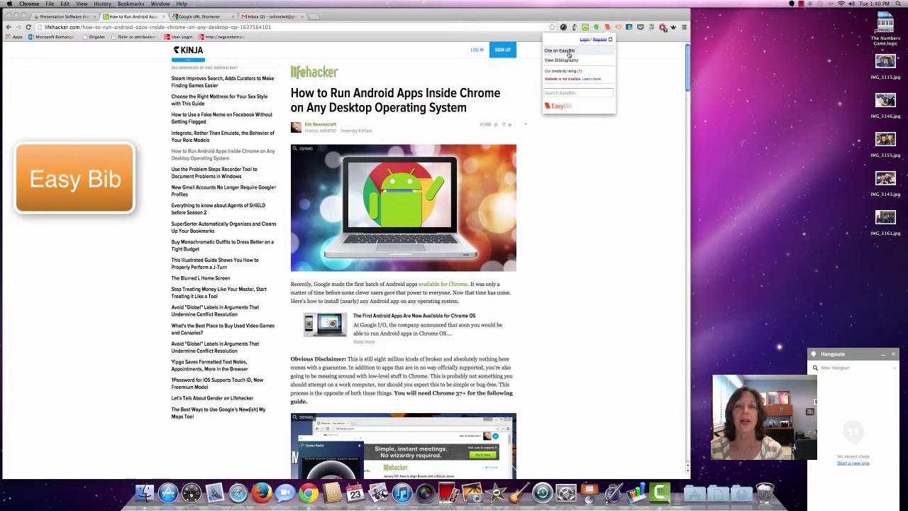
{"action": "left_click", "coordinate": [568, 52]}
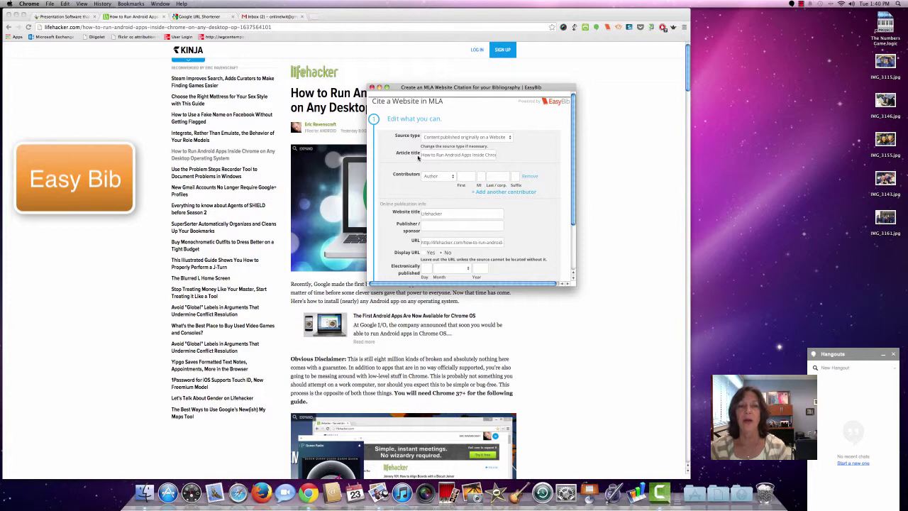
{"action": "left_click_drag", "start_coordinate": [471, 85], "coordinate": [488, 123]}
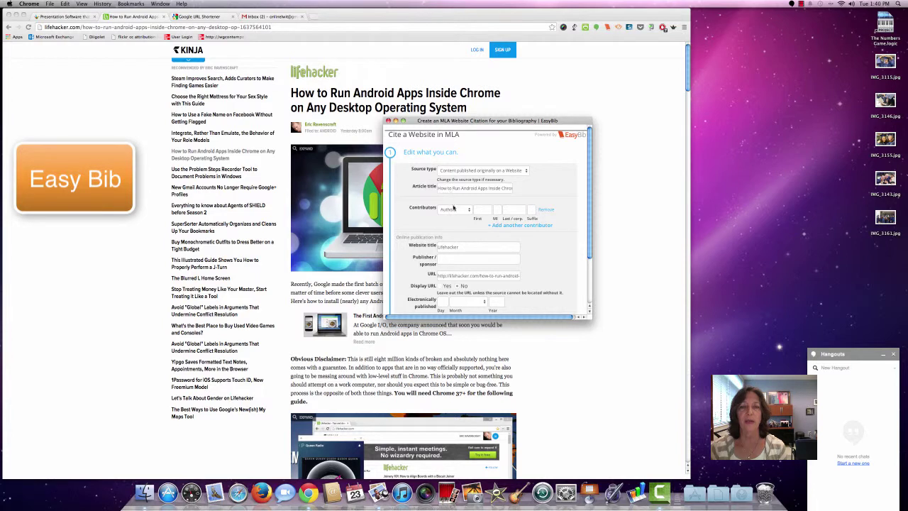
{"action": "left_click", "coordinate": [477, 211]}
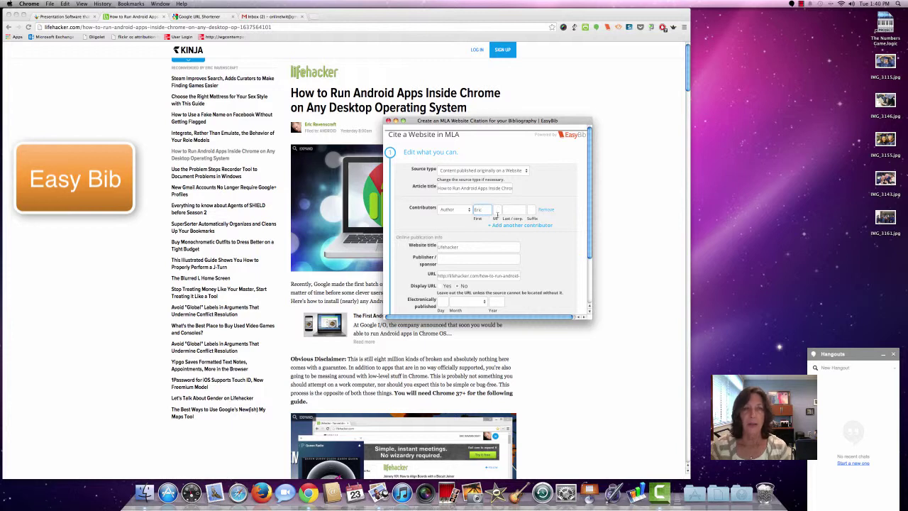
{"action": "left_click", "coordinate": [505, 211]}
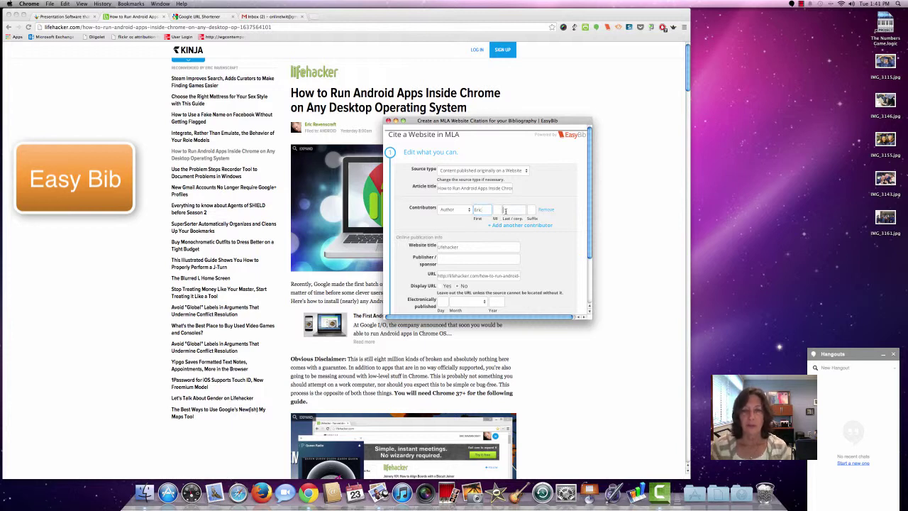
{"action": "type", "text": "Rav"}
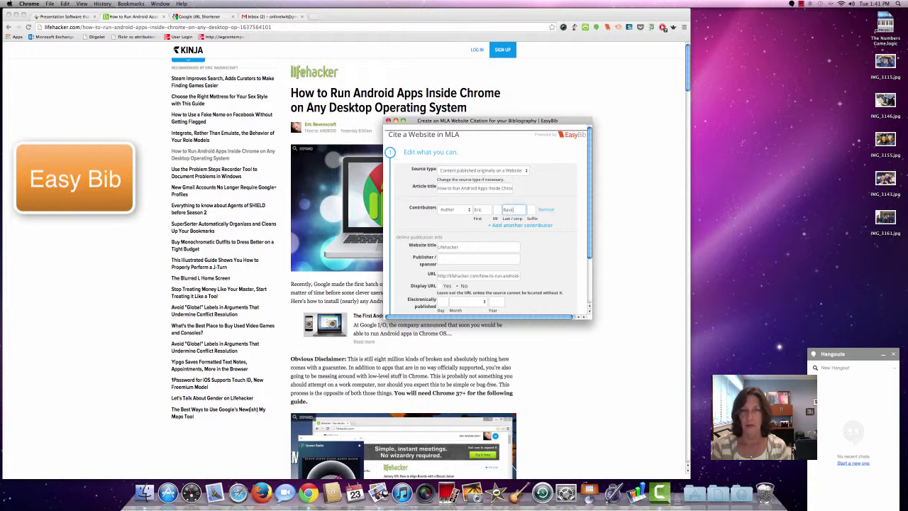
{"action": "type", "text": "enscroft"}
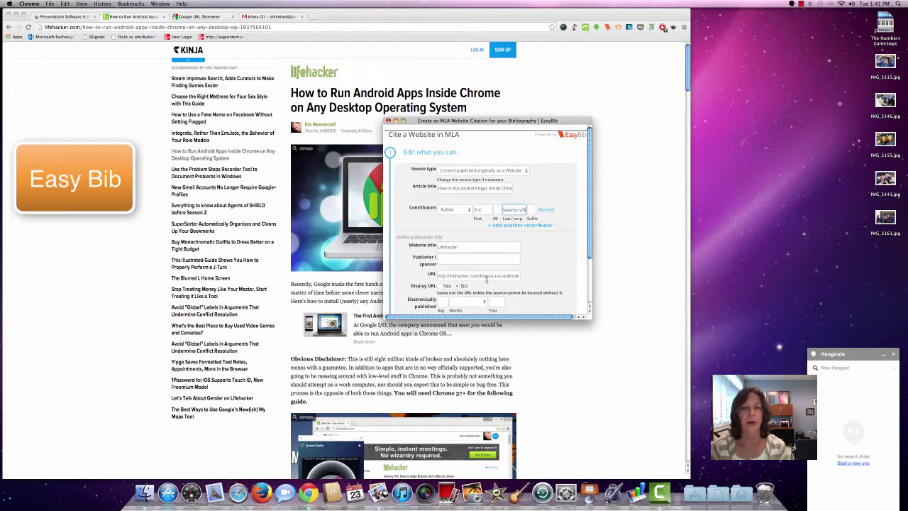
{"action": "left_click", "coordinate": [442, 285]}
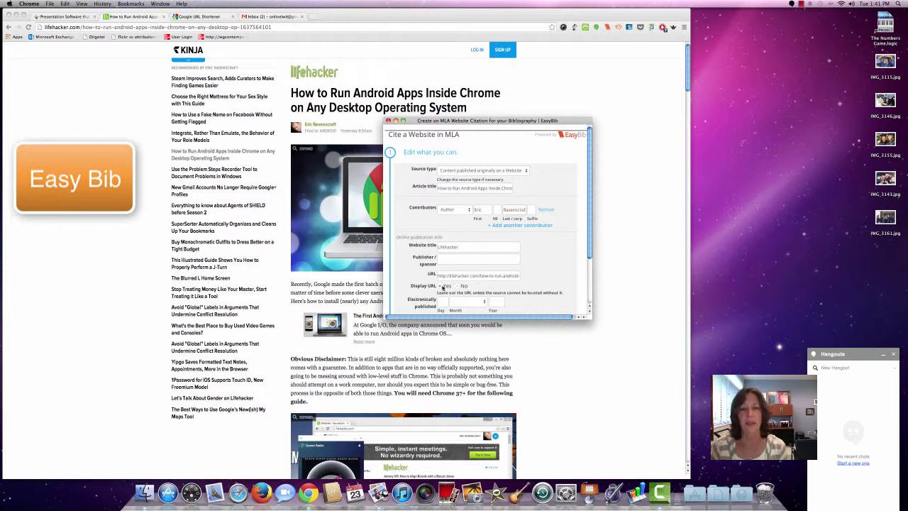
{"action": "scroll", "coordinate": [590, 255], "scroll_direction": "down", "scroll_amount": 3}
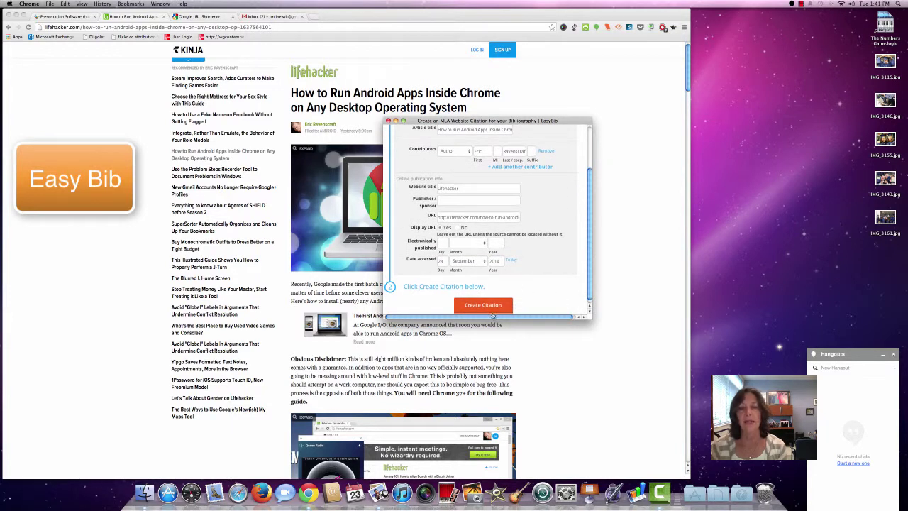
{"action": "left_click", "coordinate": [493, 307]}
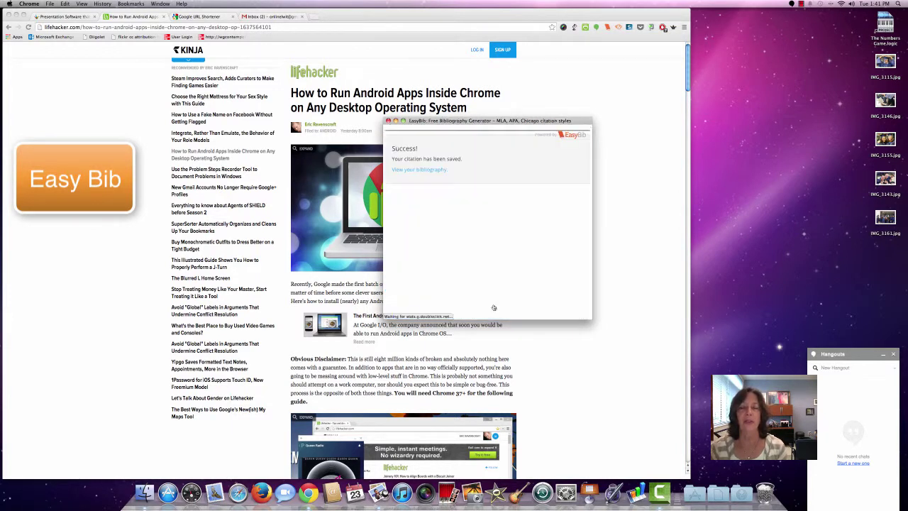
Check the new MLA citation in the EasyBib bibliography, then return to the Android apps article.
{"action": "left_click", "coordinate": [439, 171]}
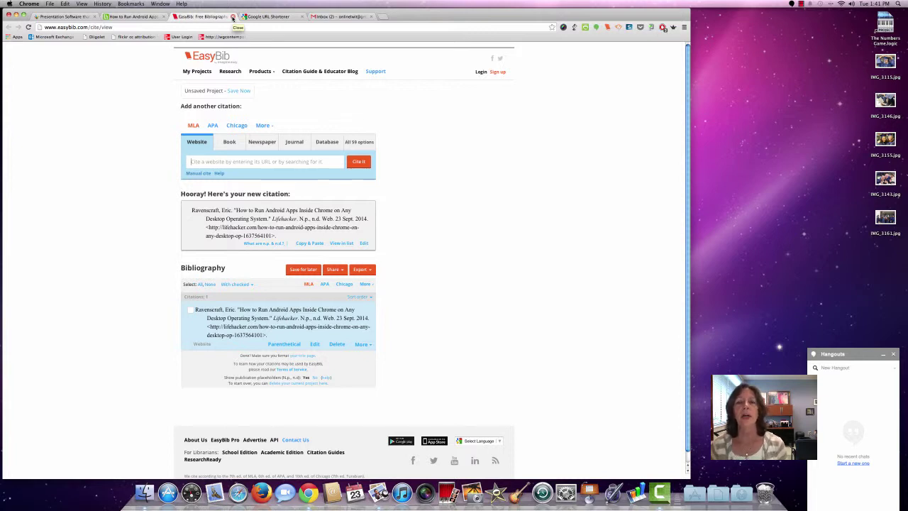
{"action": "left_click", "coordinate": [154, 17]}
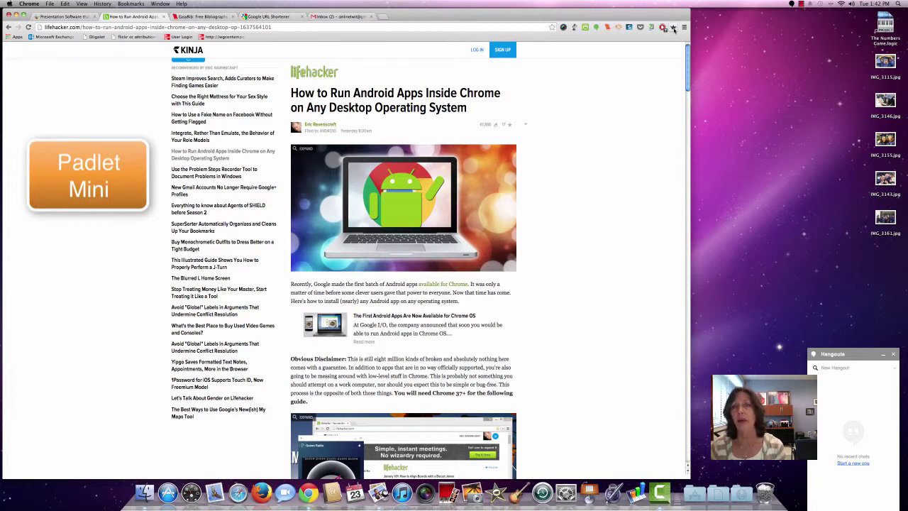
Log in to Padlet Mini, post the Android apps article to the first padlet, and view it.
{"action": "left_click", "coordinate": [672, 28]}
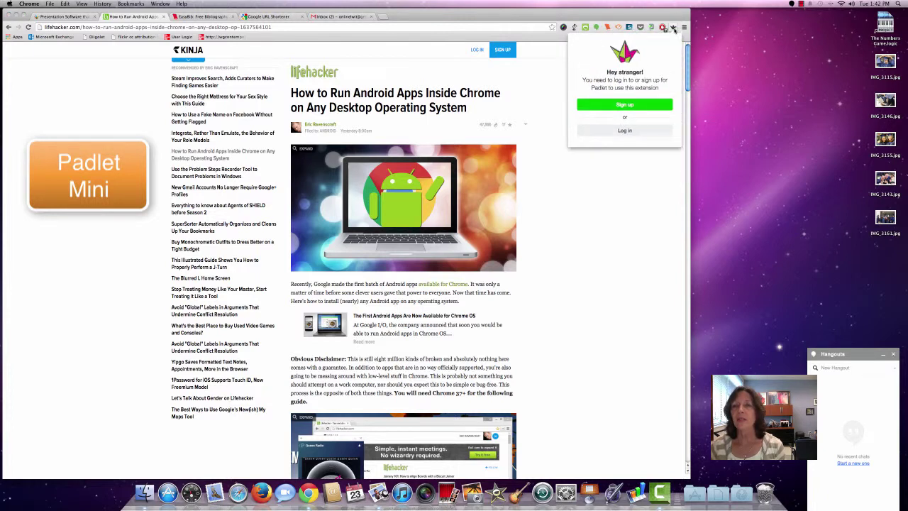
{"action": "left_click", "coordinate": [624, 130]}
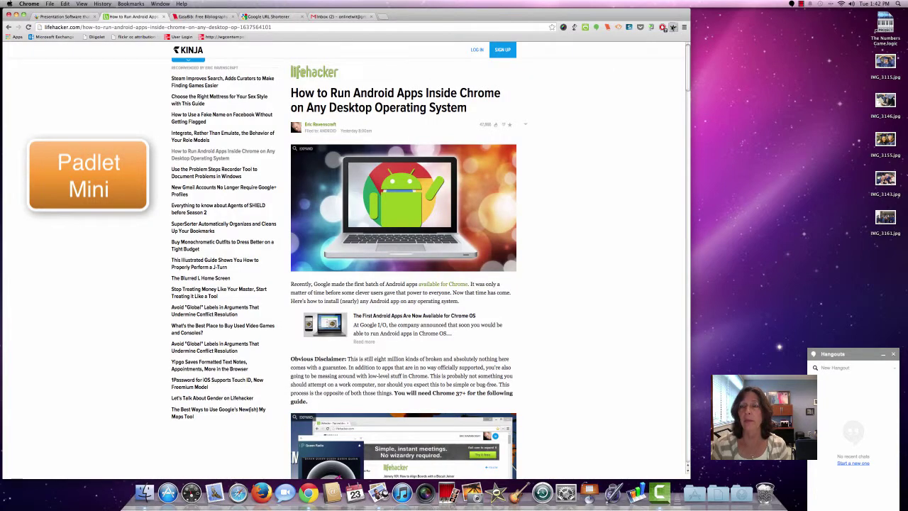
{"action": "left_click", "coordinate": [671, 28]}
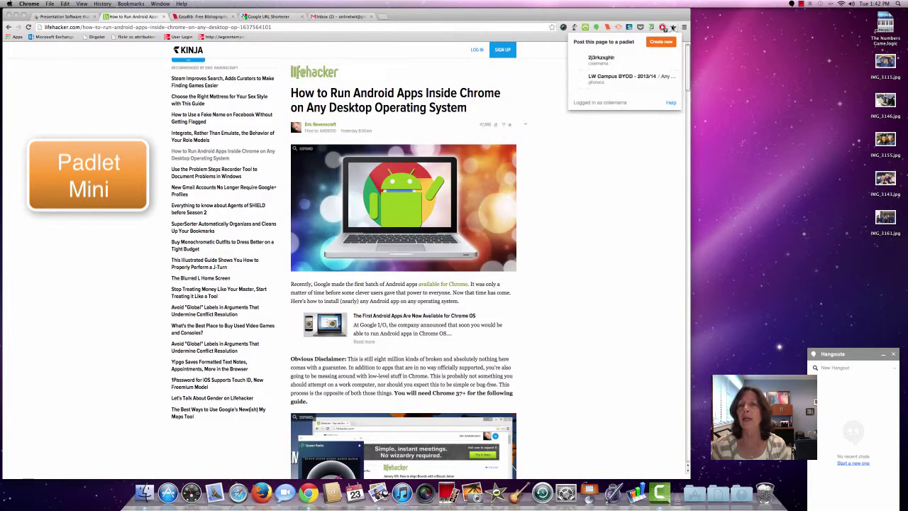
{"action": "mouse_move", "coordinate": [601, 65]}
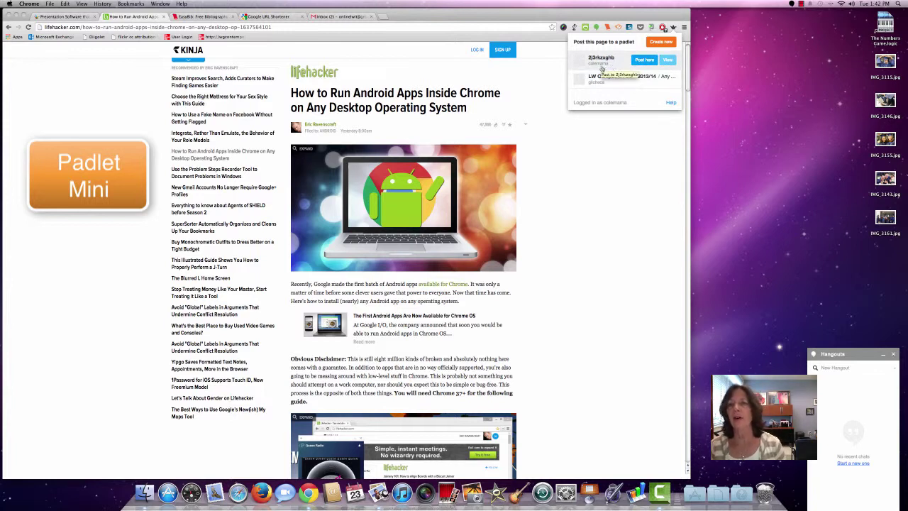
{"action": "left_click", "coordinate": [649, 61]}
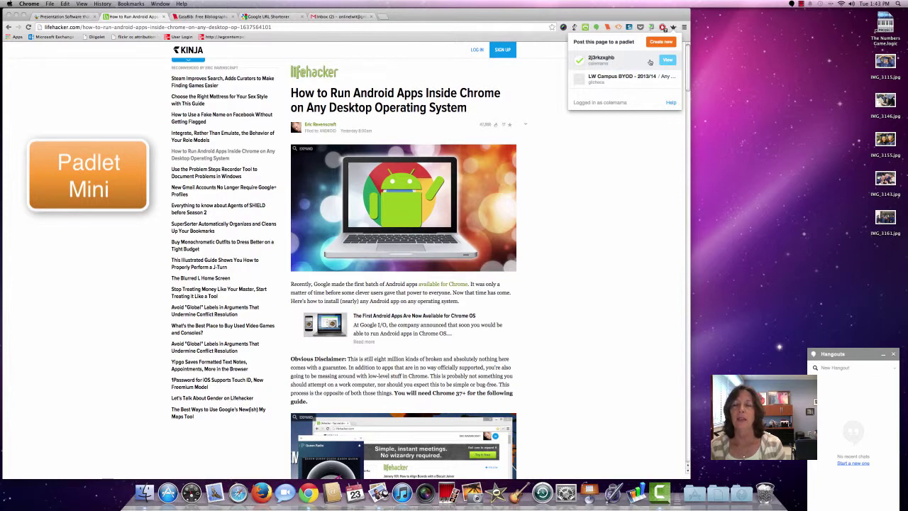
{"action": "left_click", "coordinate": [668, 61]}
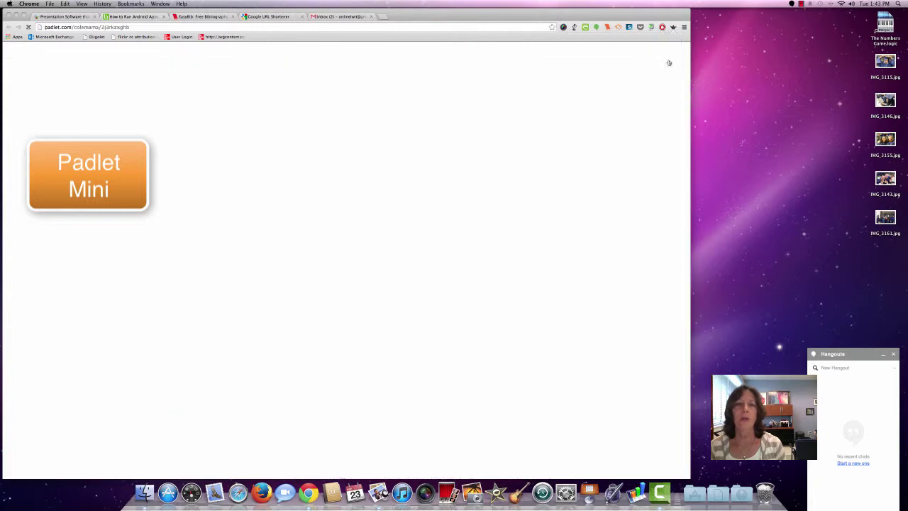